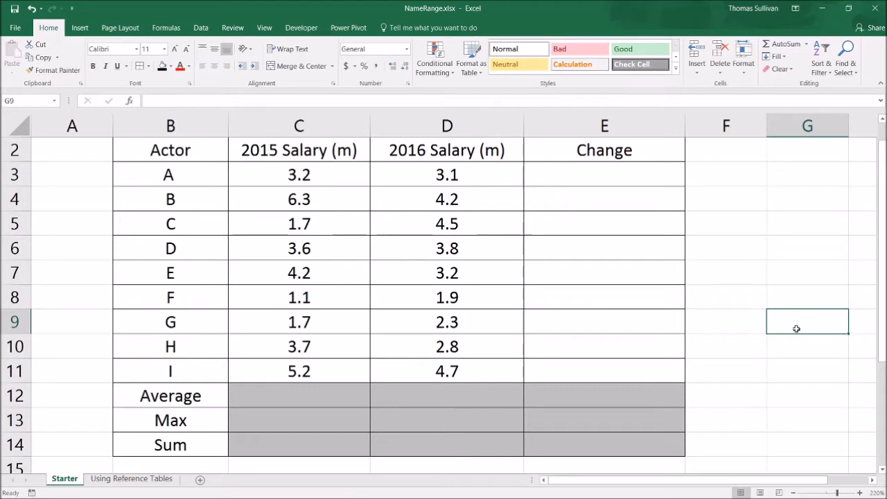
Step: Enter an AVERAGE formula over the 2015 salaries, C3:C11, in cell C12
drag(301, 177, 305, 367)
click(305, 391)
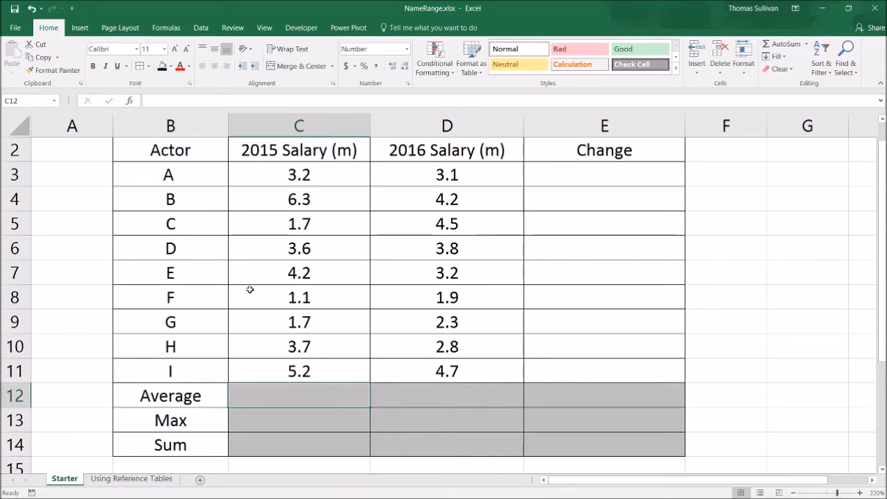
drag(321, 177, 326, 370)
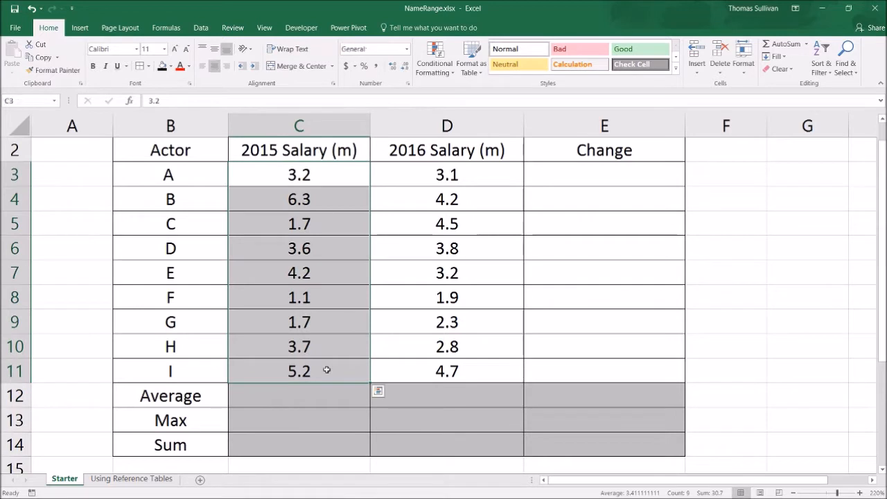
click(328, 391)
text(=)
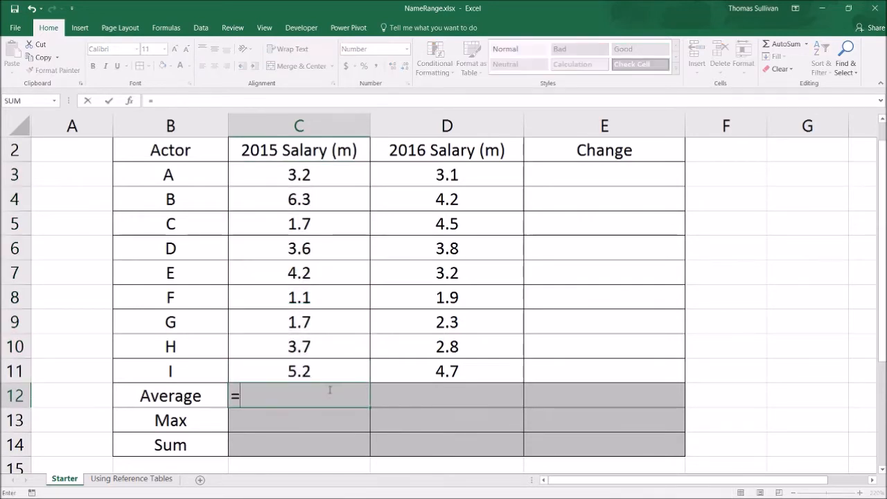
text(aver)
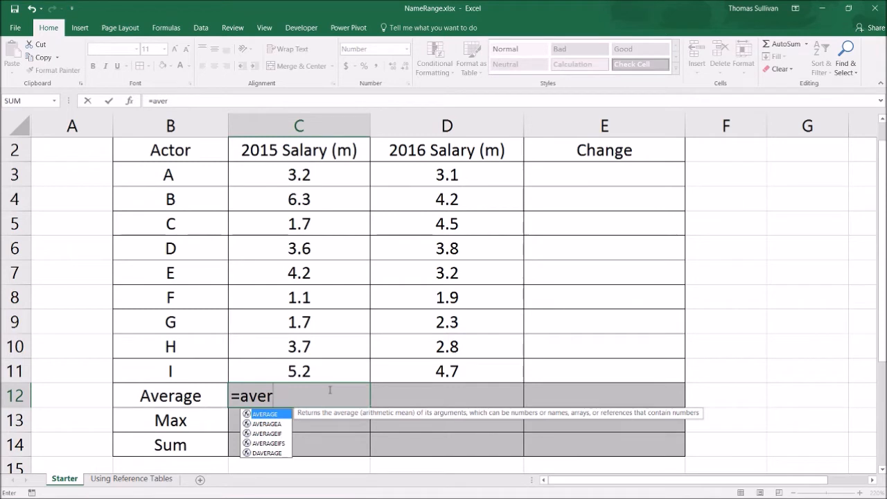
key(Tab)
drag(280, 173, 283, 368)
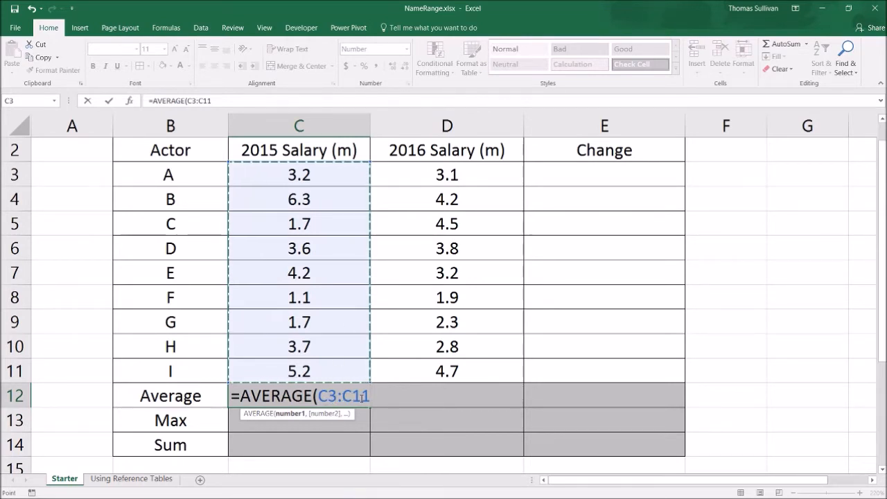
key(ctrl+Return)
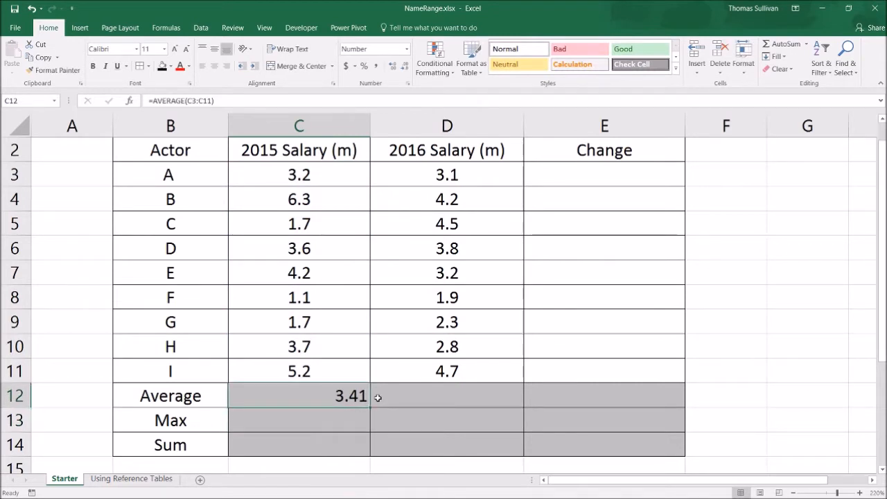
Step: Clear the average formula from cell C12
drag(327, 370, 301, 171)
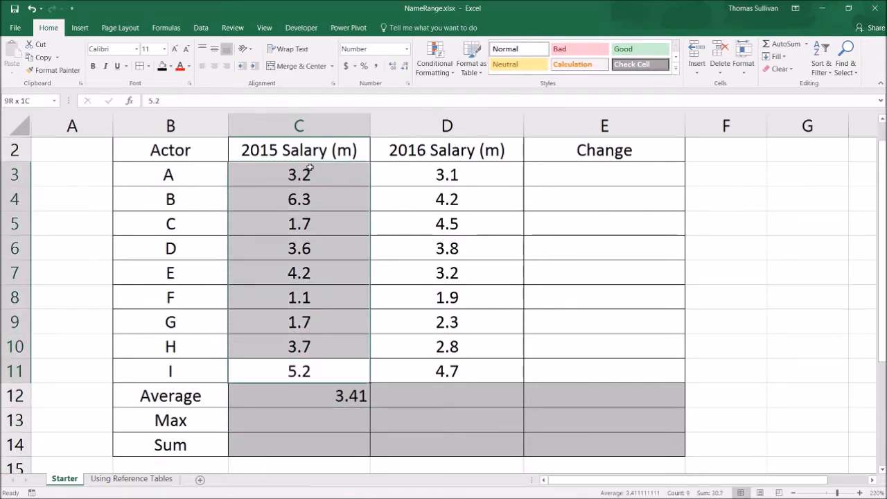
click(295, 396)
key(Delete)
Step: Define the name Sal_2015 for the 2015 salary values in C3:C11
drag(294, 366, 256, 378)
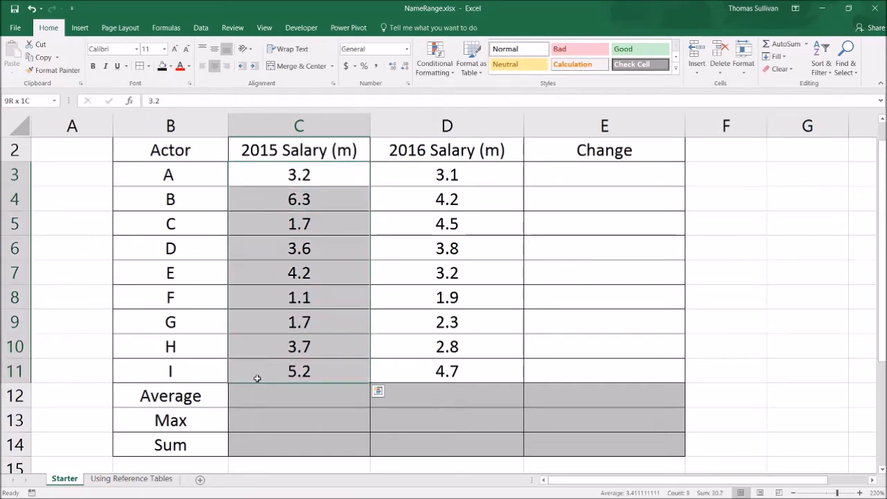
right_click(263, 272)
click(292, 251)
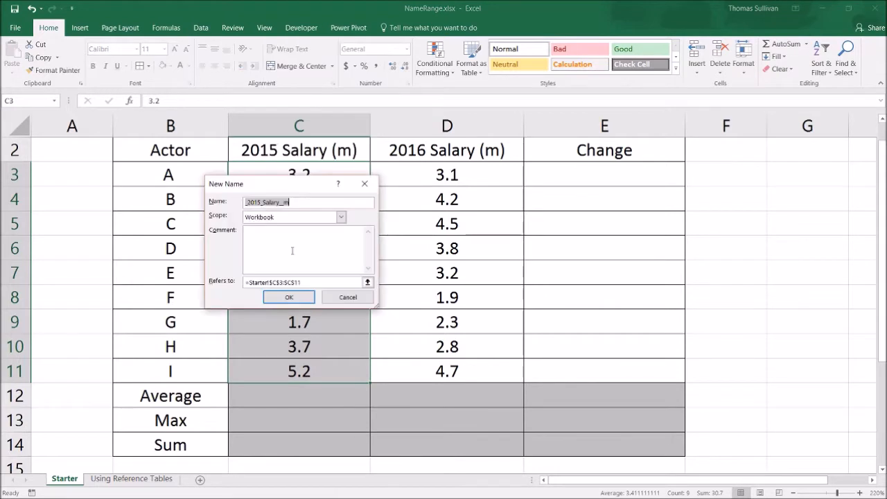
drag(284, 185, 338, 221)
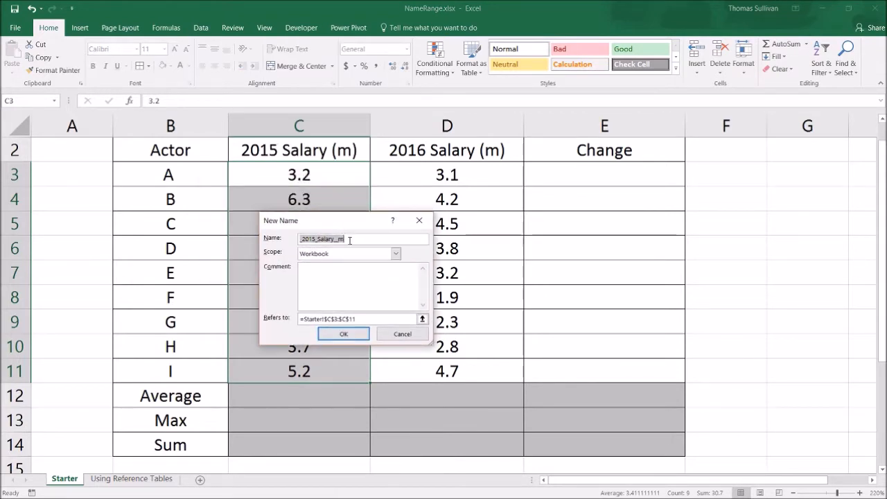
text(Sal_2015)
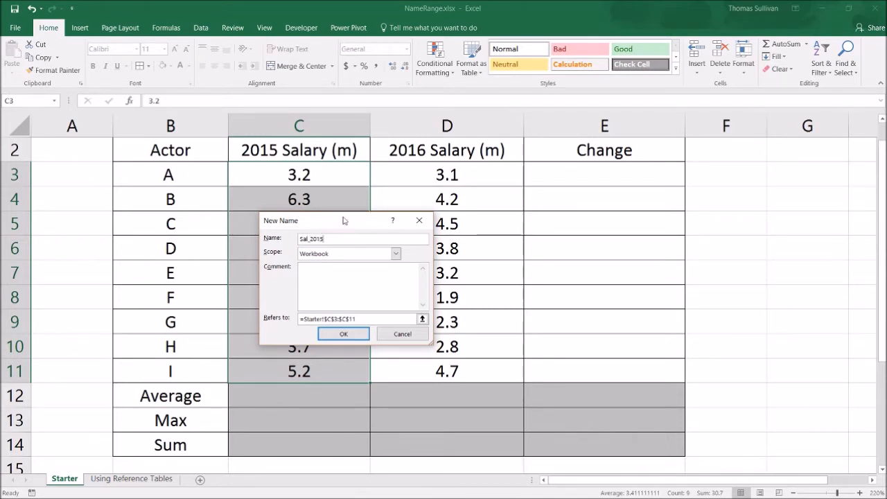
drag(345, 221, 604, 345)
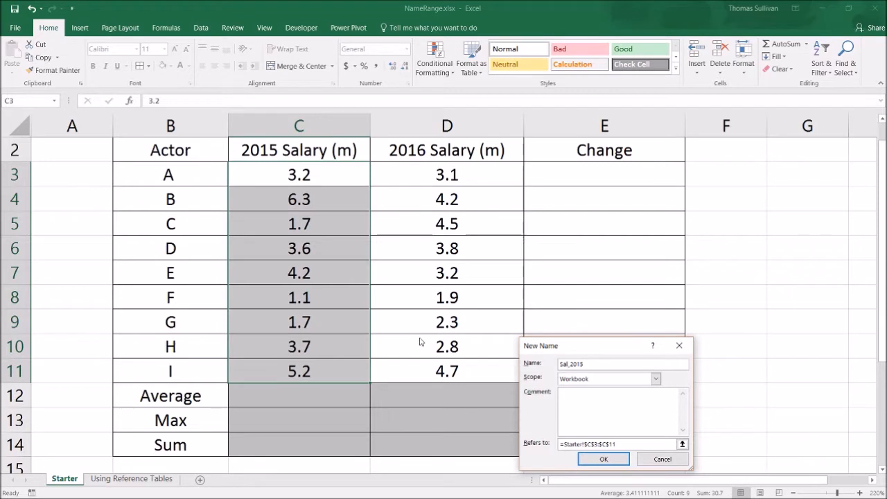
drag(563, 345, 528, 311)
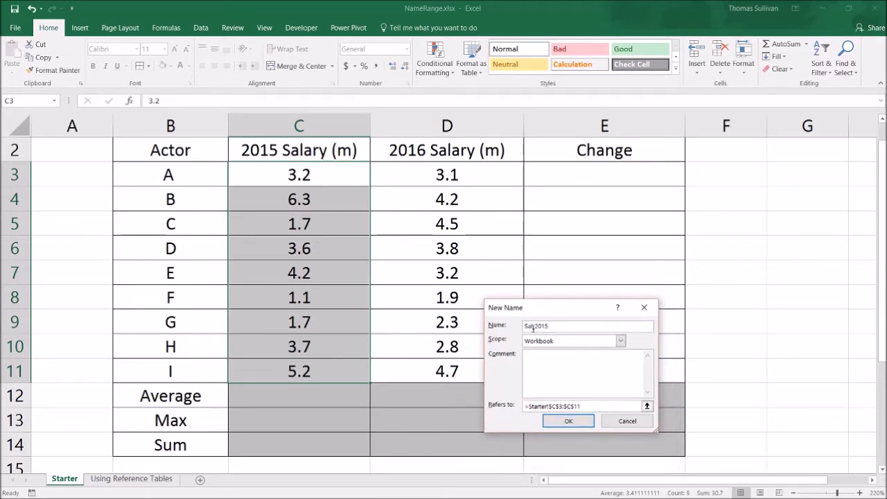
drag(565, 312, 496, 271)
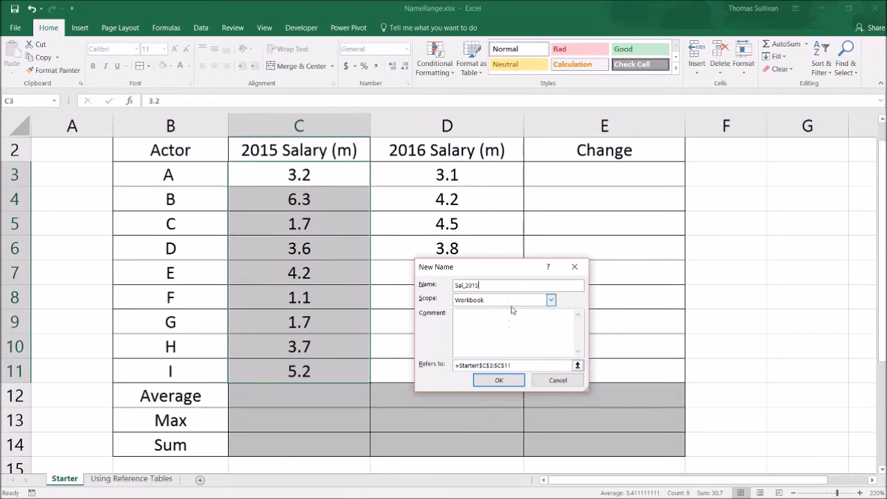
click(499, 381)
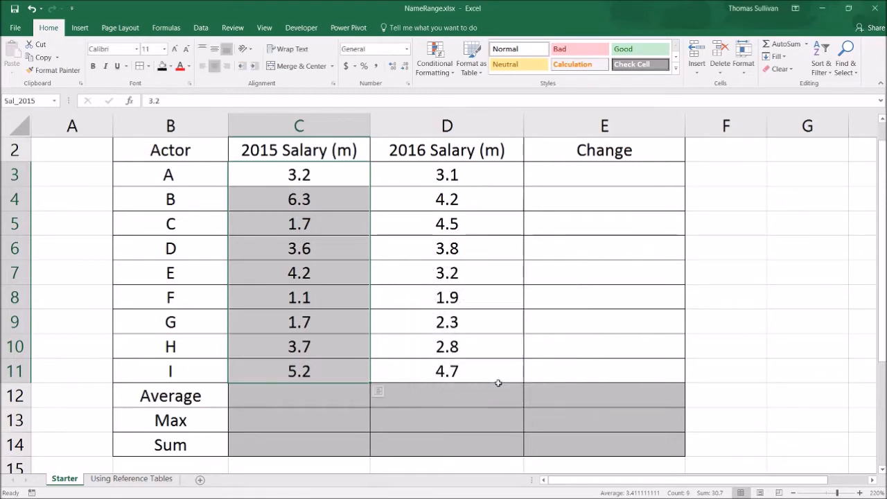
Step: Define the name Sal_2016 for the 2016 salary values in D3:D11
drag(421, 171, 431, 368)
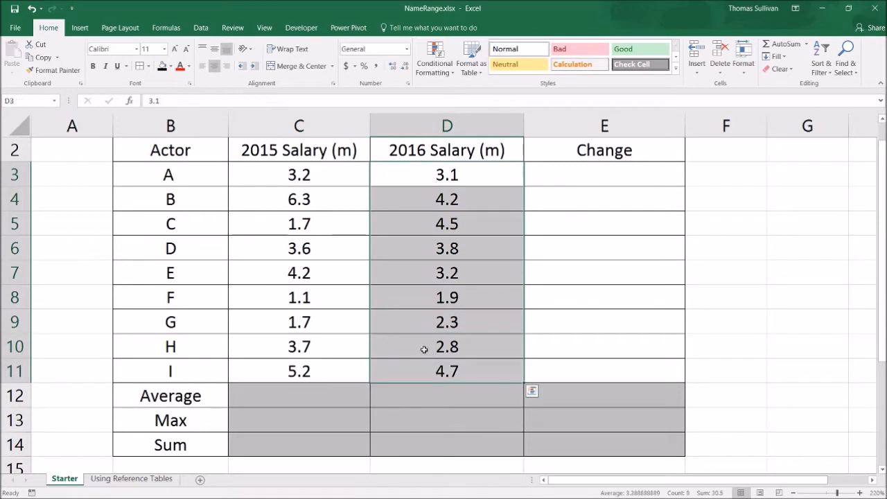
right_click(410, 319)
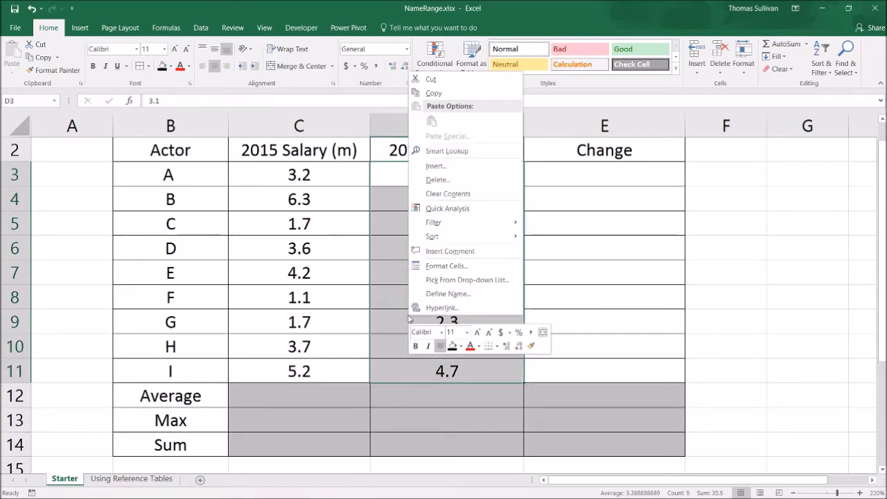
click(438, 295)
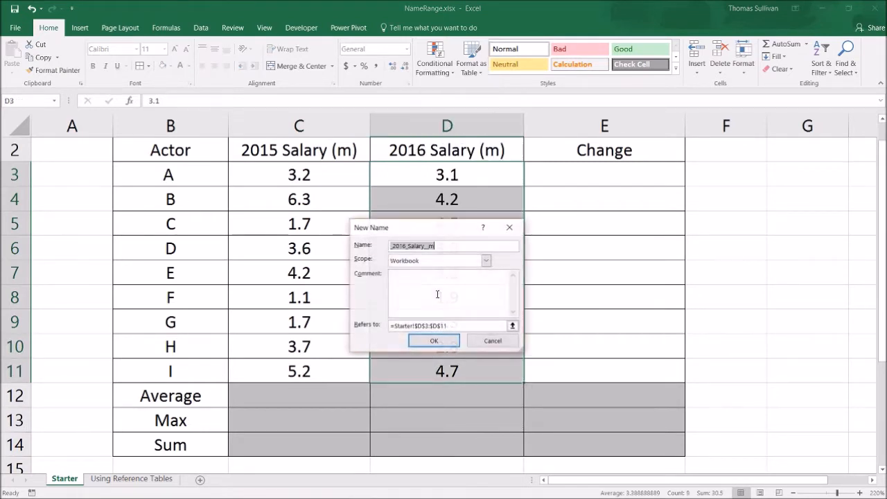
text(Sal_2016)
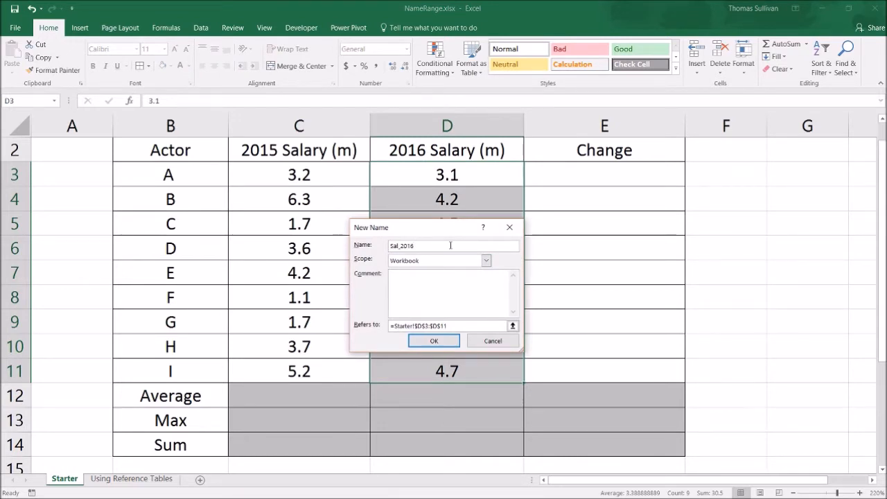
key(Return)
Step: Calculate the 2015 average salary in C12 with the AVERAGE function and the named range Sal_2015
key(Left)
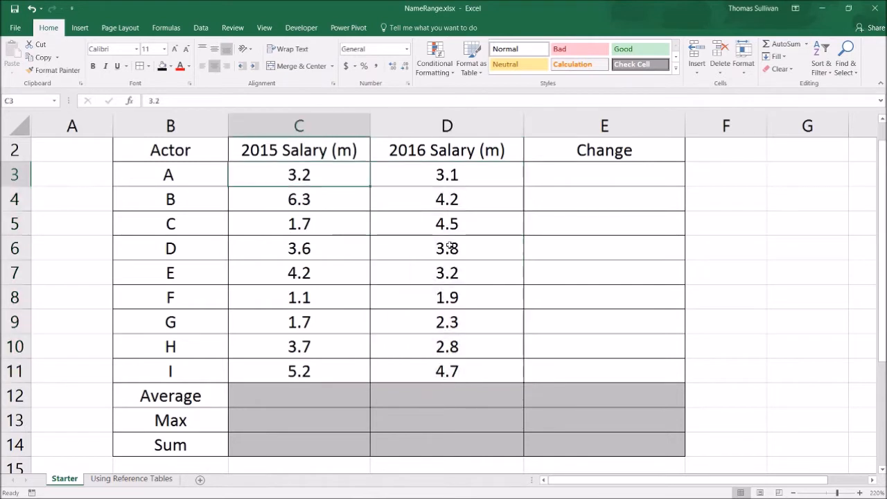
click(251, 366)
click(270, 394)
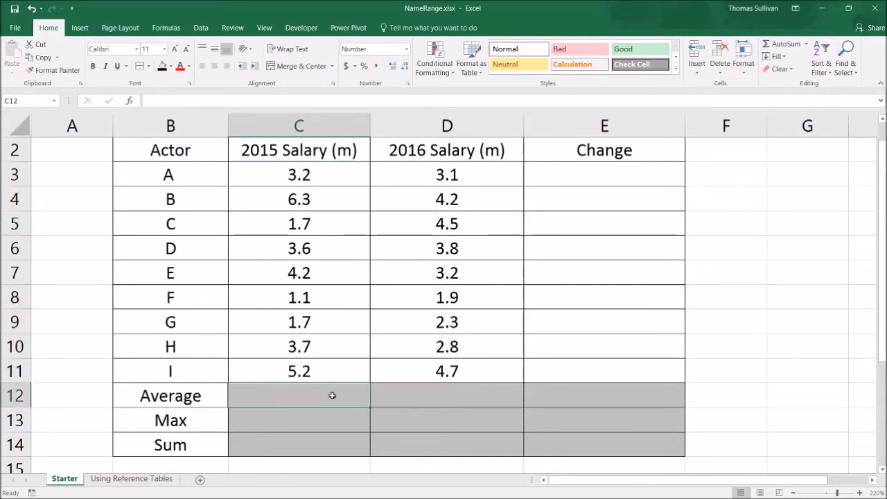
text(=ave)
key(Tab)
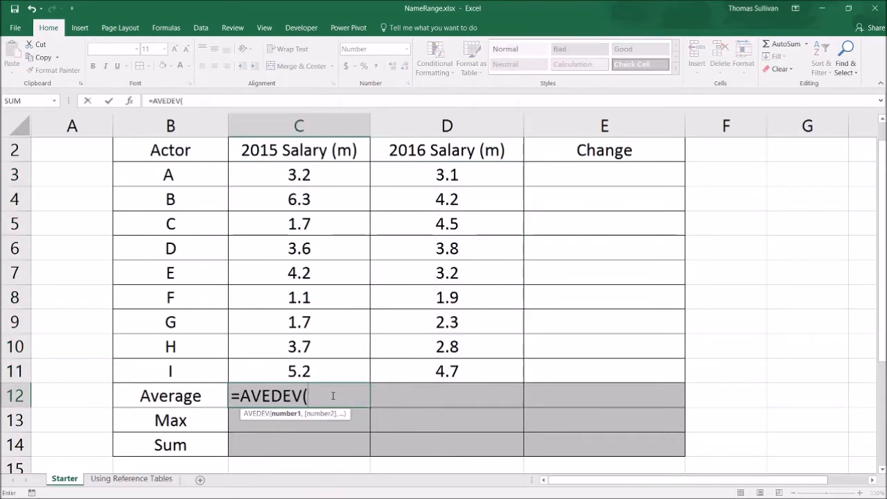
key(BackSpace)
key(BackSpace)
key(BackSpace)
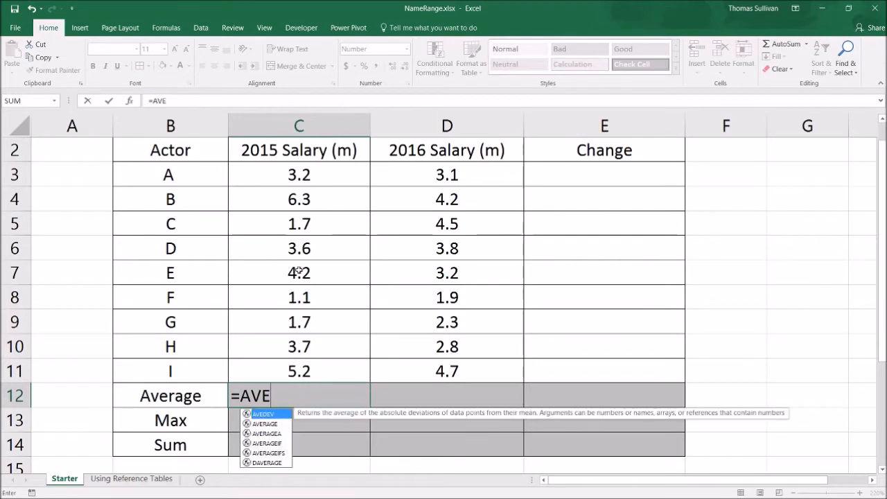
key(BackSpace)
text(r)
key(Tab)
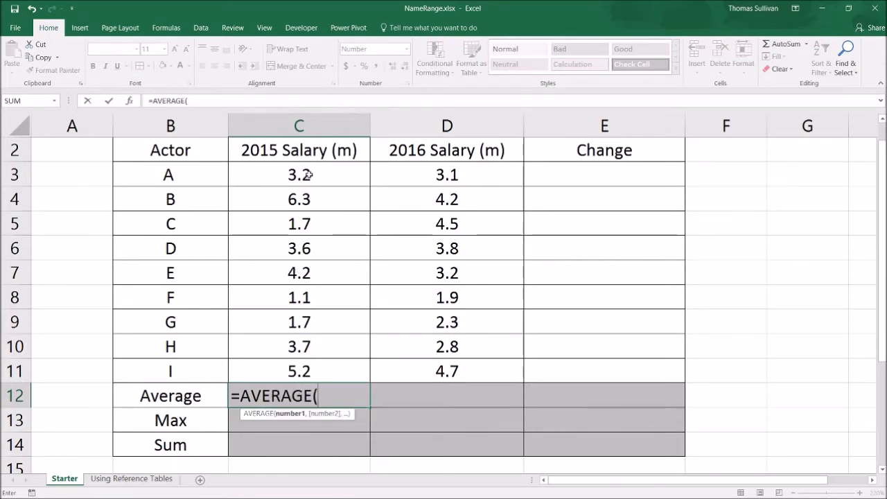
text(sal)
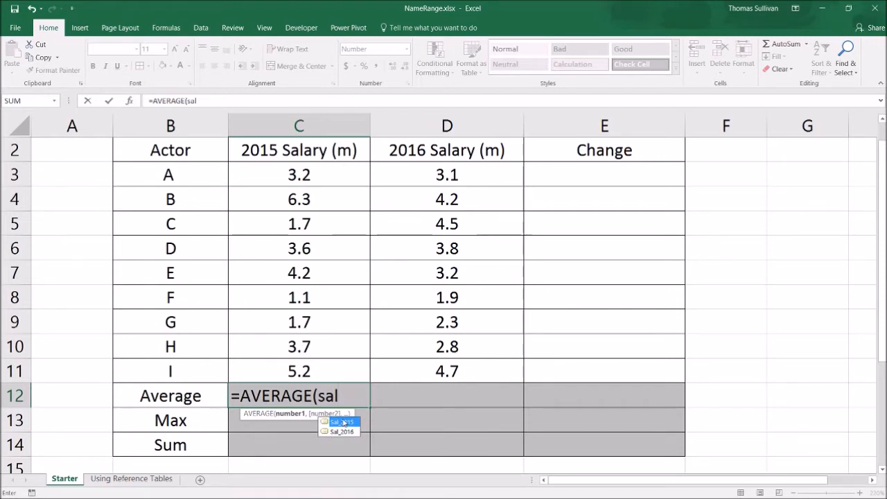
text(_2015)
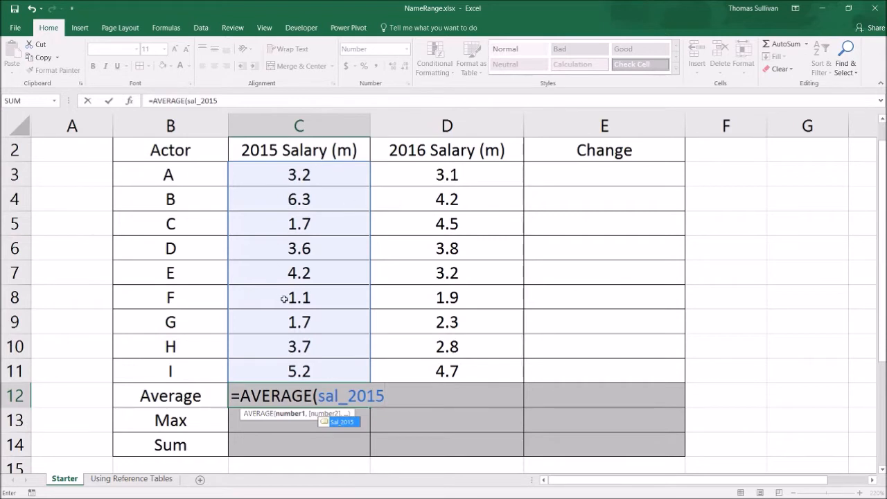
key(Return)
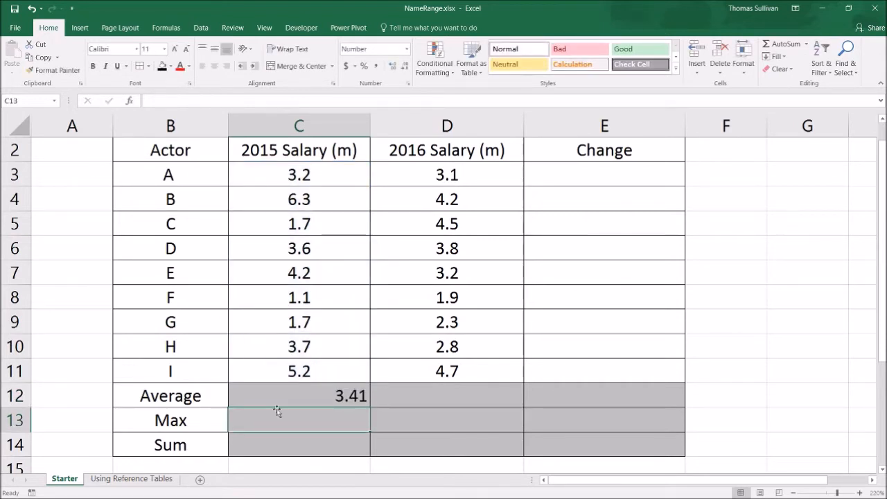
Step: Calculate the highest 2015 salary in C13 with the MAX function and the named range Sal_2015
text(=max)
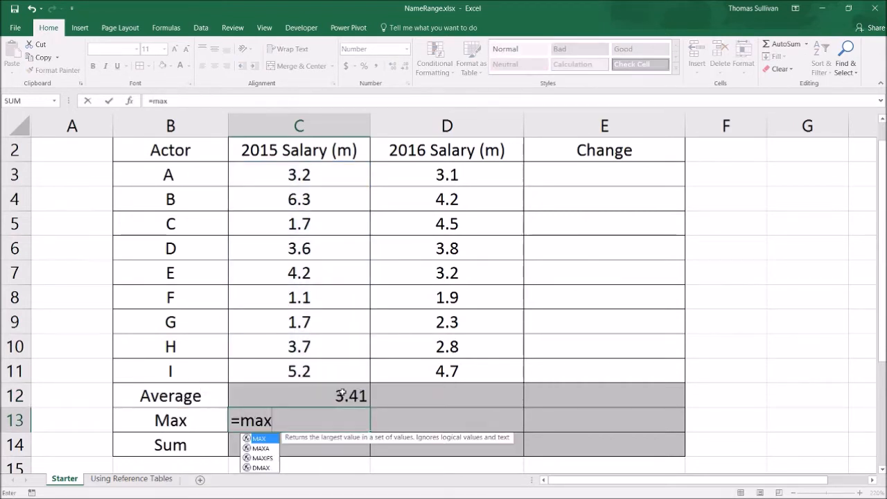
key(Tab)
text(sal)
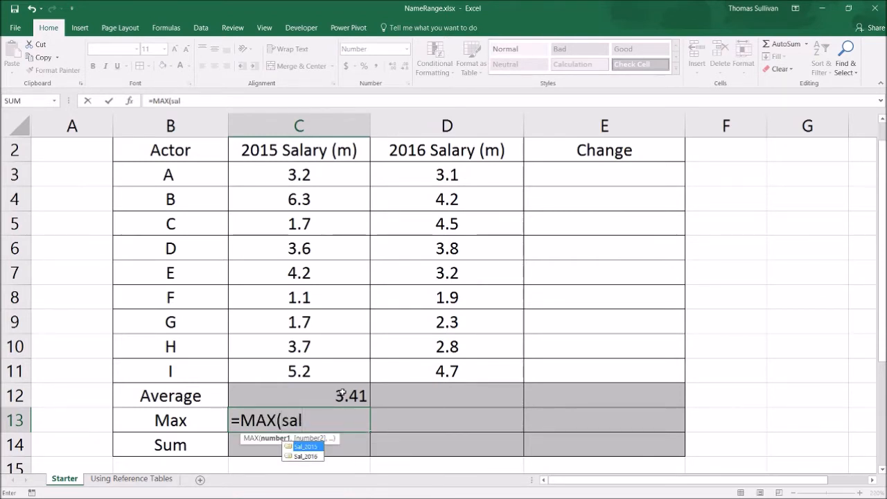
key(Tab)
key(Return)
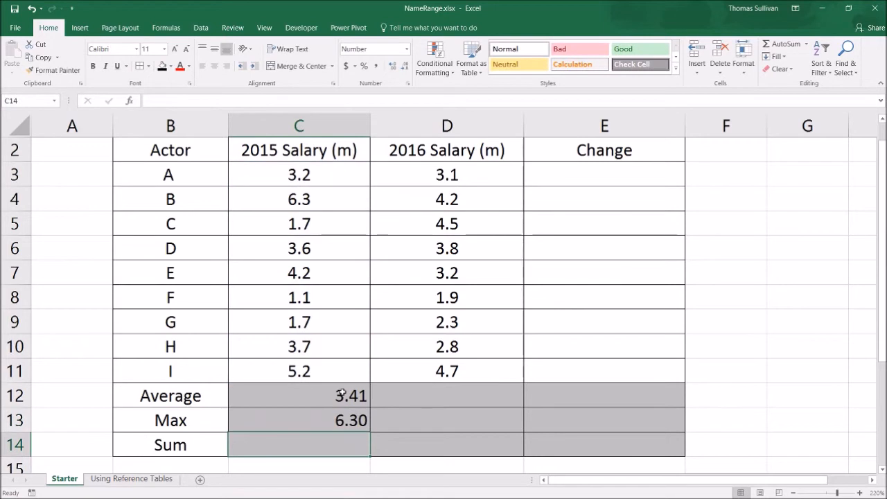
Step: Total the 2015 salaries in C14 with the SUM function and the named range Sal_2015
text(=sum)
key(Tab)
text(sal)
key(Tab)
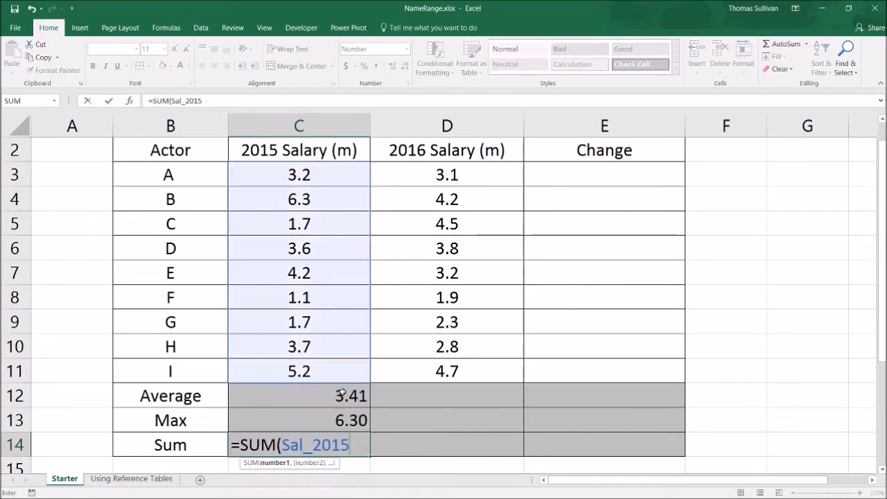
key(Return)
Step: Select the 2016 Average cell D12 and fit the whole salary table in view
scroll(443, 395, up, 1)
scroll(457, 392, down, 2)
scroll(454, 398, up, 3)
click(453, 413)
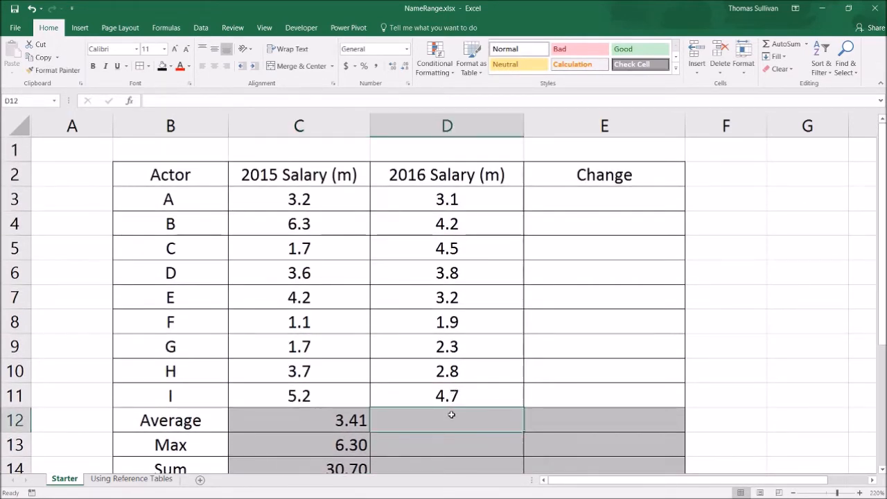
scroll(453, 411, down, 3)
scroll(459, 402, up, 3)
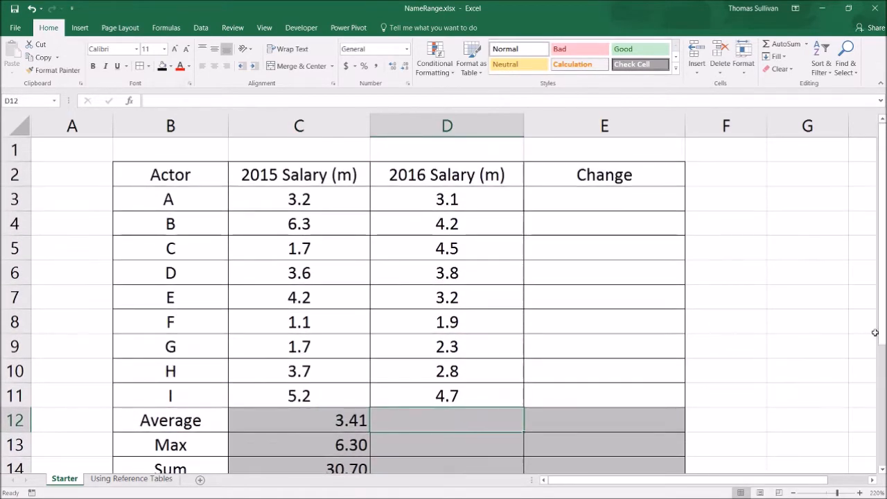
ctrl+scroll(810, 323, down, 1)
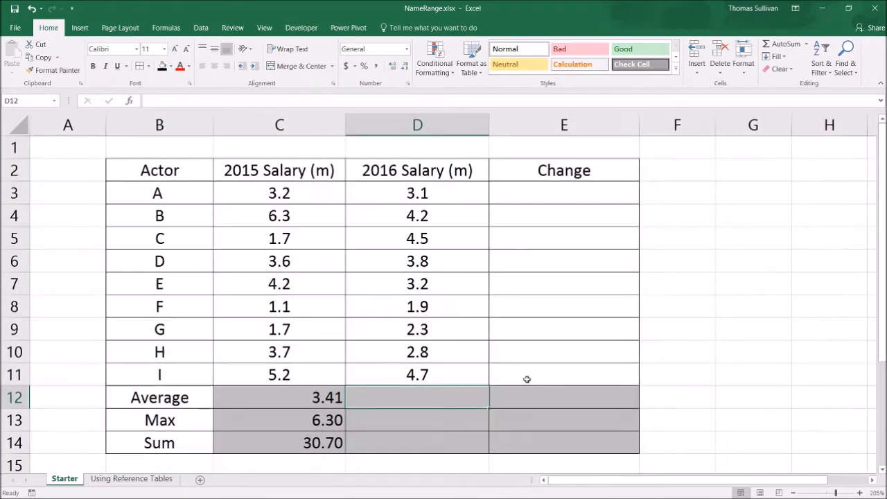
text(=sal)
key(Tab)
key(BackSpace)
key(BackSpace)
key(BackSpace)
key(BackSpace)
key(BackSpace)
key(BackSpace)
key(BackSpace)
key(BackSpace)
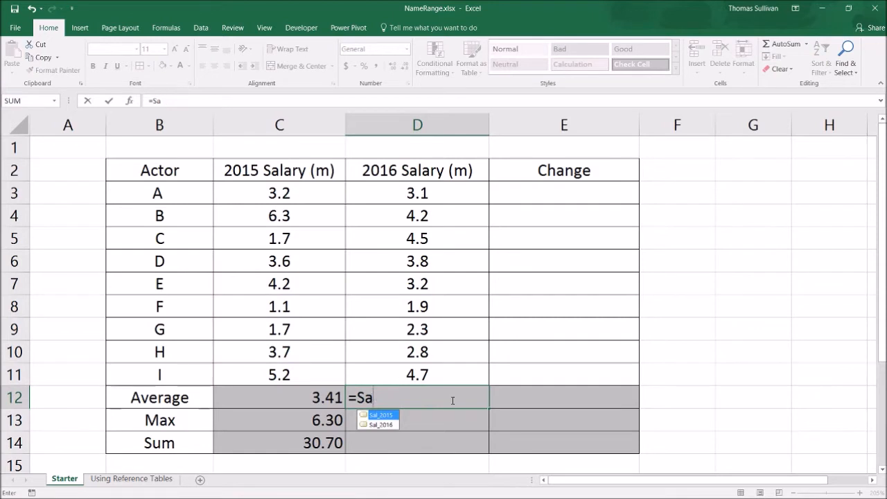
Step: Enter an AVERAGE formula with the argument sal in the 2016 Average cell D12
text(avera)
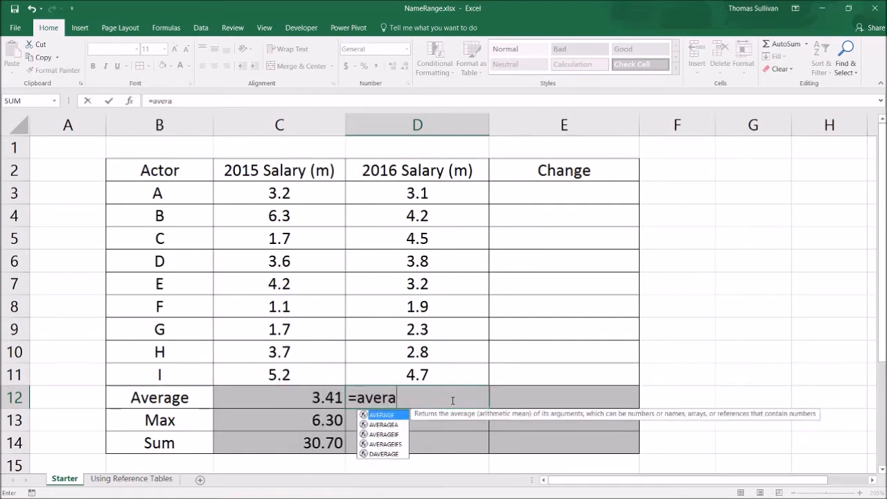
key(Tab)
text(sal)
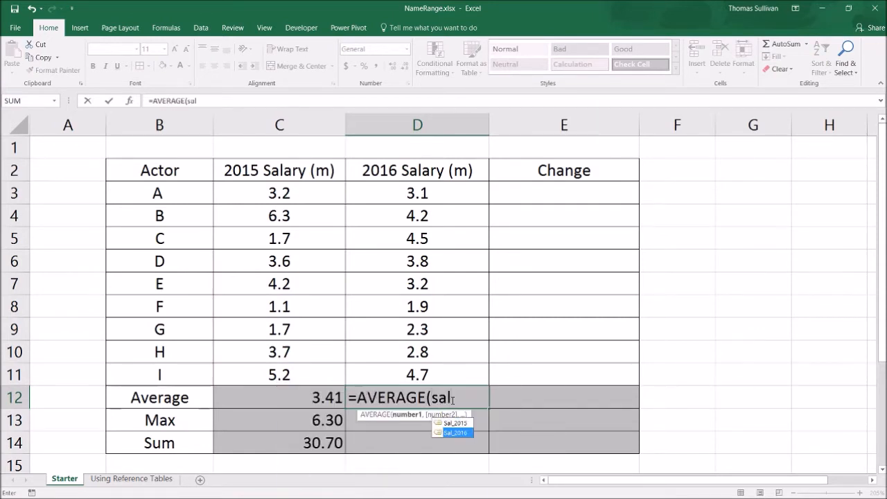
key(Down)
key(ctrl+Return)
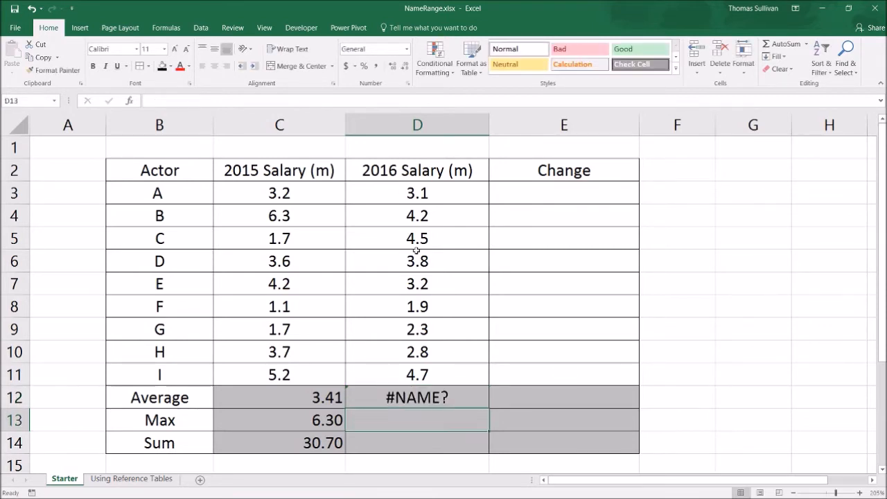
Step: Correct the formula in D12 so that AVERAGE uses the named range Sal_2016
click(215, 102)
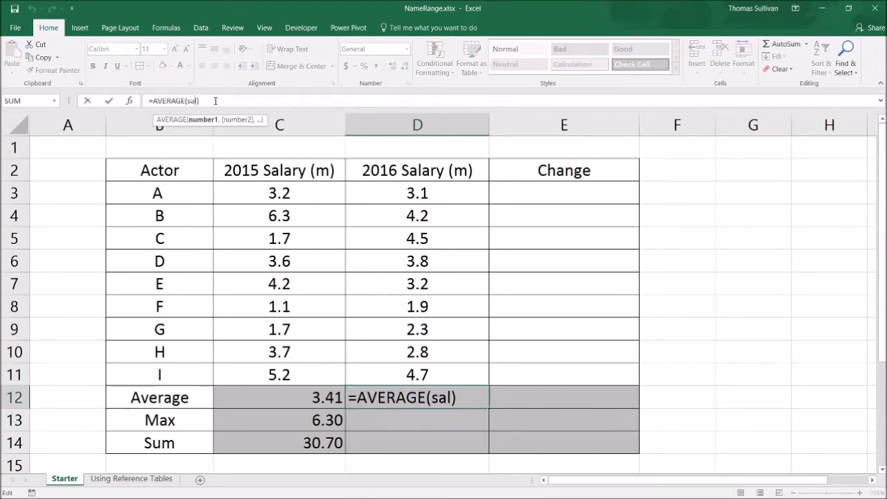
key(BackSpace)
text(_s)
key(BackSpace)
text(20)
key(BackSpace)
key(BackSpace)
key(BackSpace)
key(BackSpace)
key(BackSpace)
text(a)
key(BackSpace)
key(Down)
key(Tab)
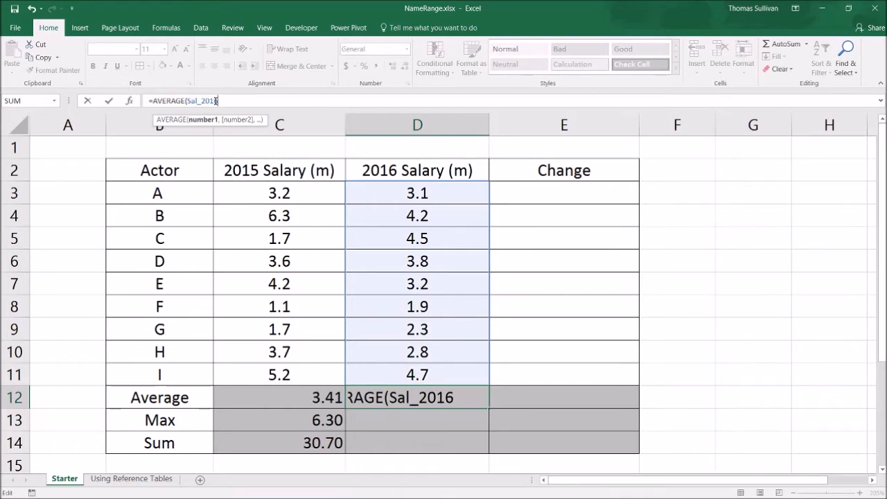
key(Return)
Step: Calculate the highest 2016 salary in D13 with the MAX function and the named range Sal_2016
text(=)
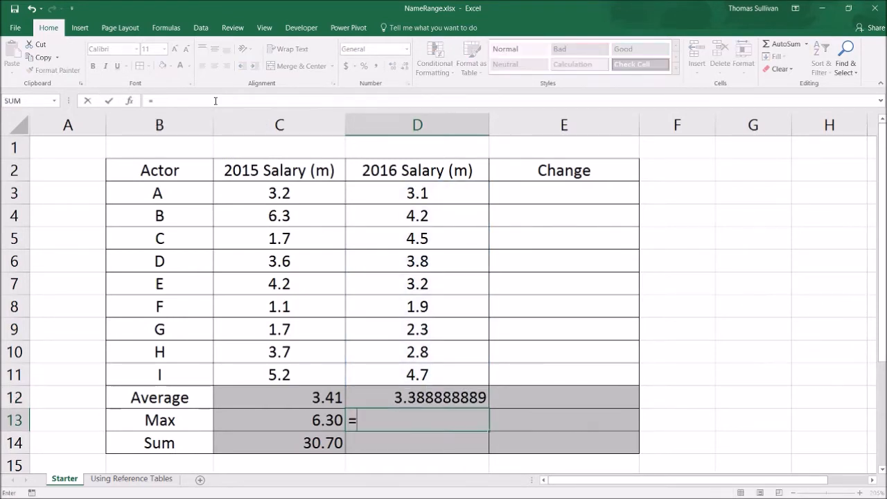
text(max)
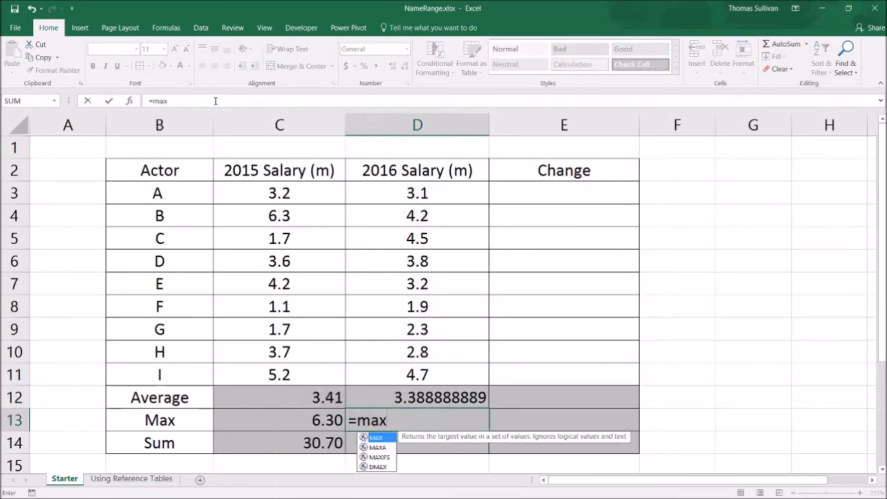
key(Tab)
text(sal)
key(Down)
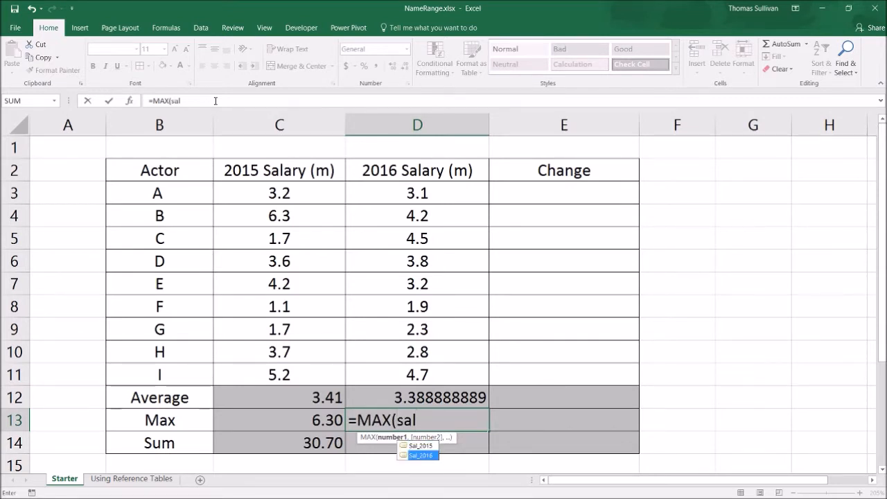
key(Tab)
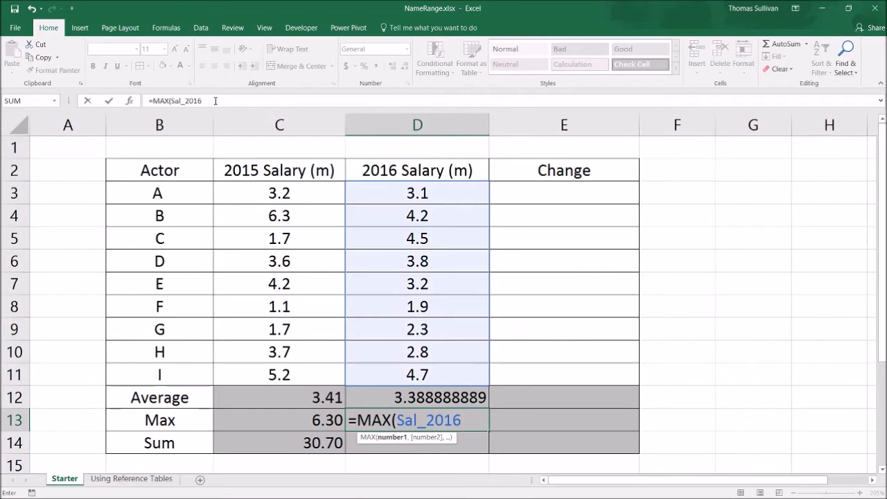
key(Return)
Step: Total the 2016 salaries in D14 with the SUM function and the named range Sal_2016
text(=)
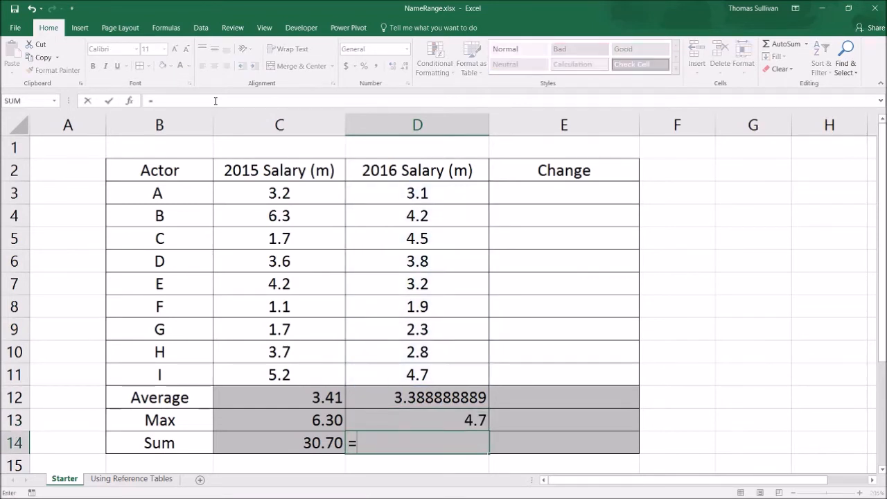
text(sum)
key(Tab)
text(sal)
key(Down)
key(Tab)
key(Return)
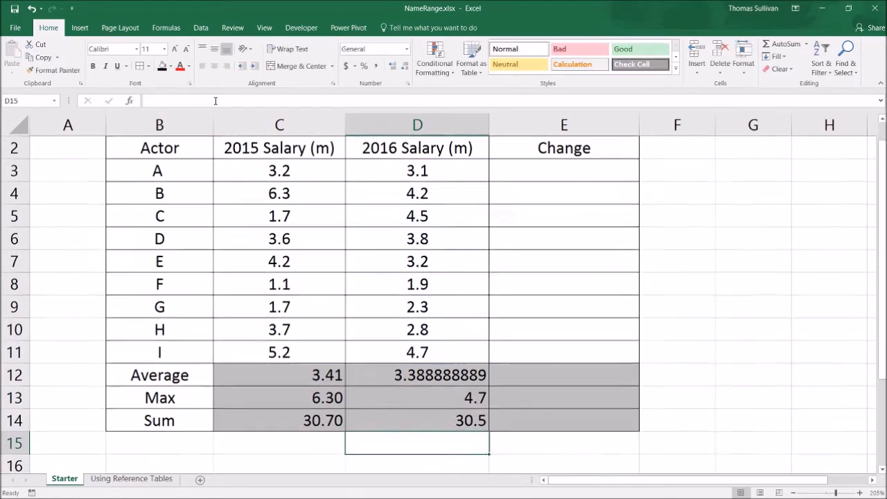
Step: Format the average, max and sum results in C12:D14 with two decimal places
click(368, 385)
drag(368, 385, 312, 419)
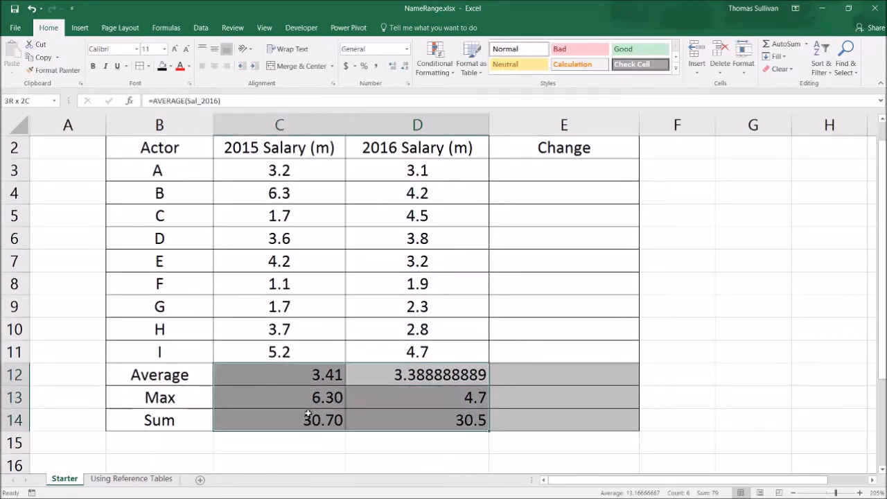
click(406, 67)
click(407, 67)
click(406, 67)
click(406, 67)
click(406, 67)
click(406, 67)
click(406, 67)
click(393, 67)
click(393, 67)
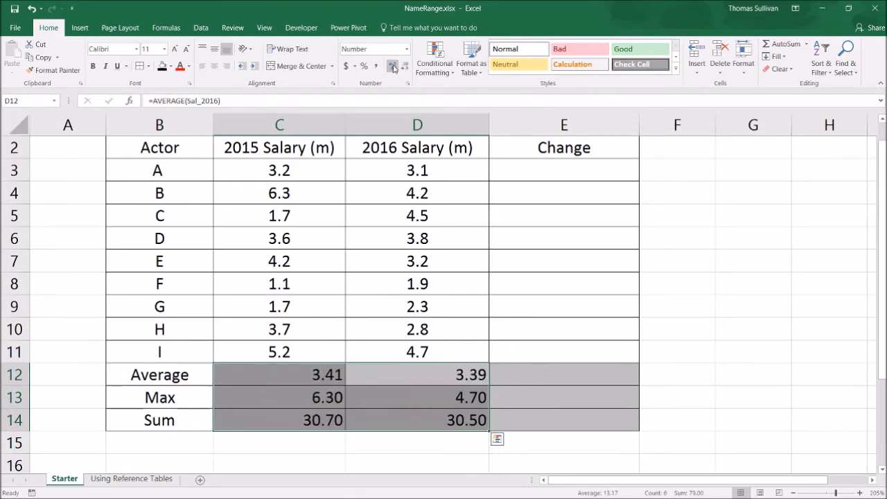
Step: Center the summary results in C12:D14 and reduce them to one decimal place
click(214, 66)
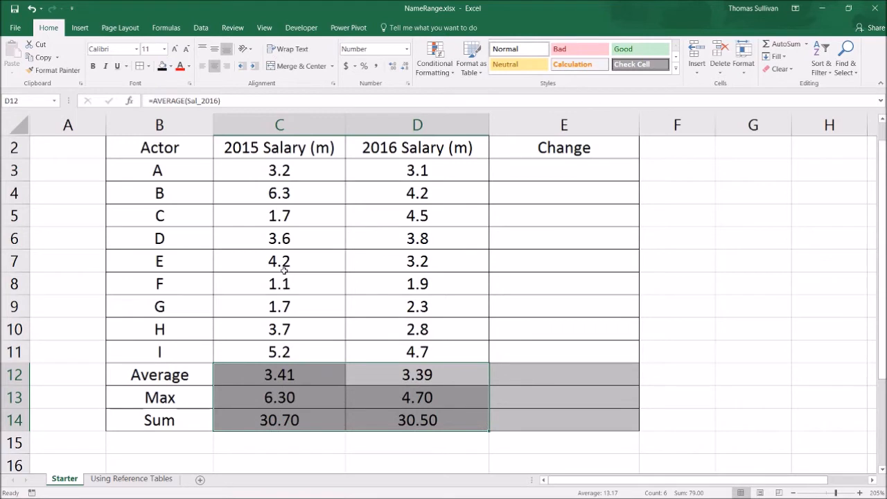
click(392, 68)
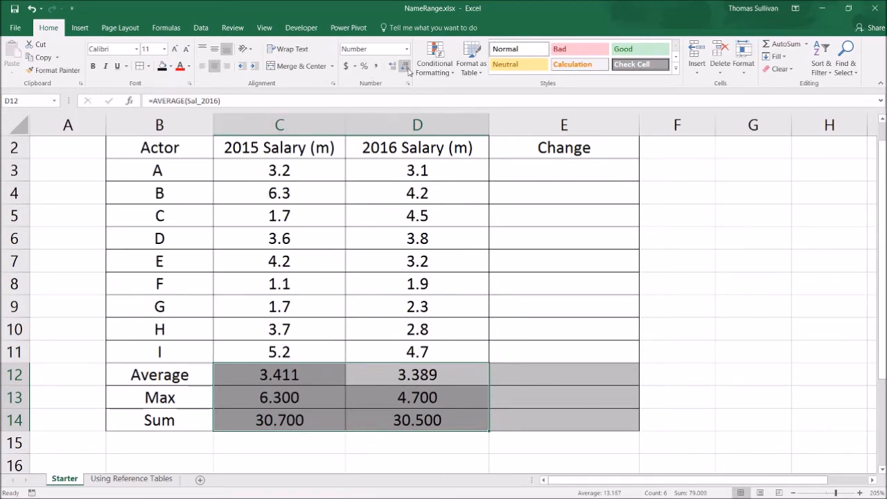
click(406, 67)
click(406, 68)
Step: Examine the 2015 and 2016 salaries of actor A and the full salary ranges C3:C11 and D3:D11
click(511, 420)
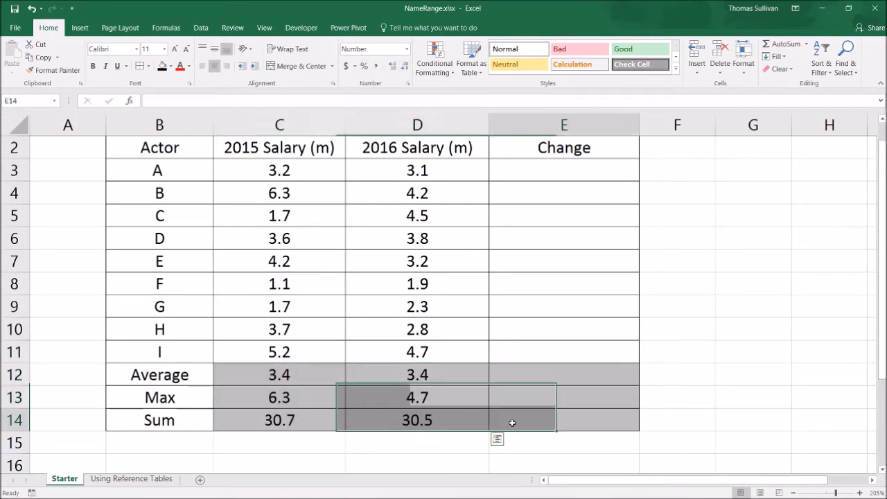
click(511, 374)
scroll(511, 371, up, 1)
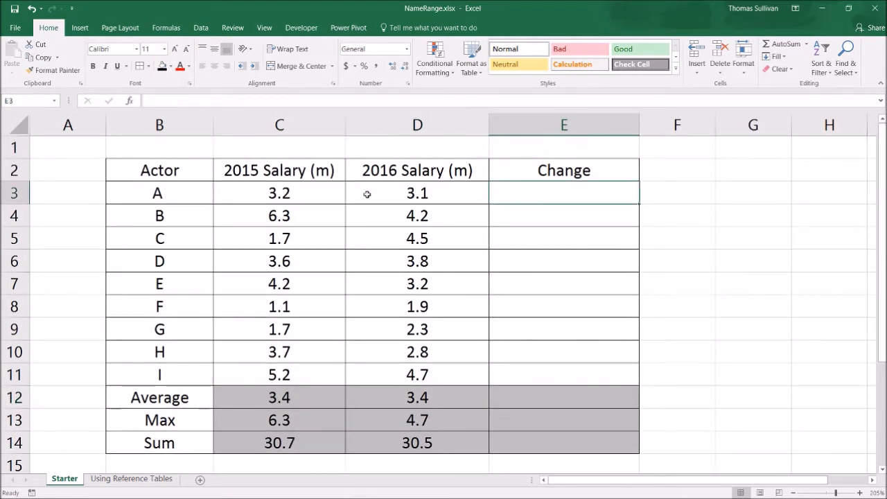
click(294, 191)
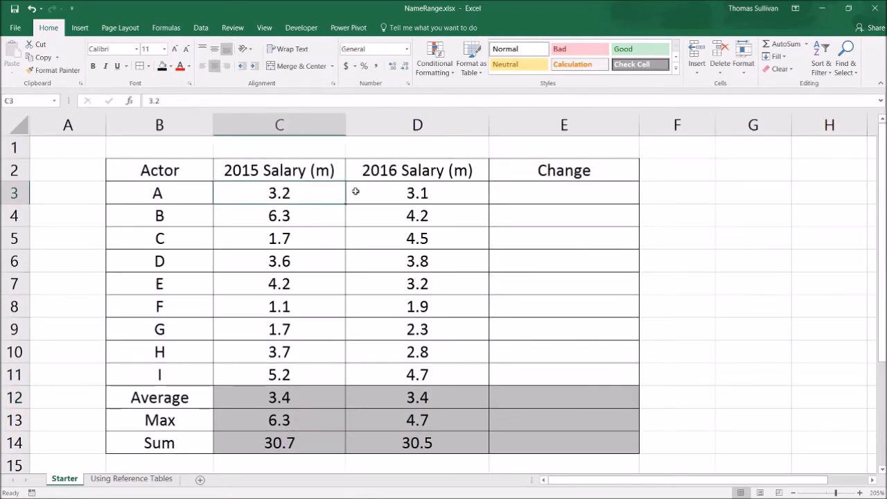
click(371, 191)
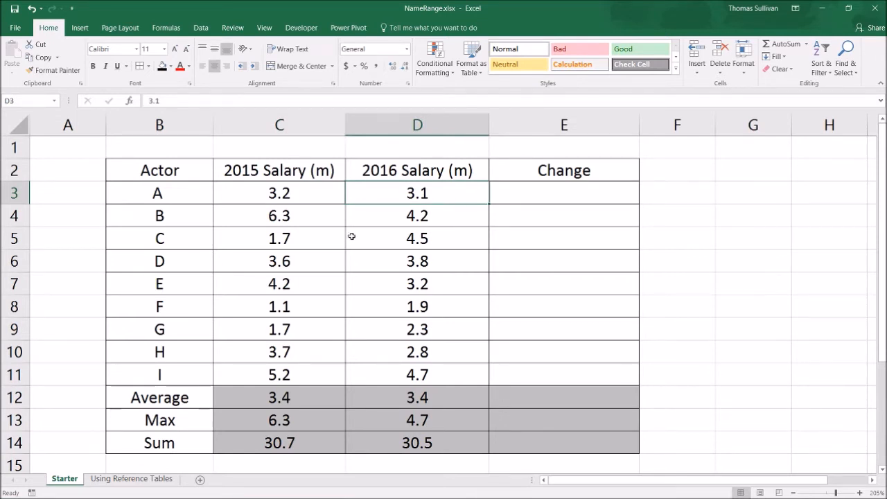
click(506, 190)
click(461, 192)
drag(279, 194, 301, 357)
drag(393, 194, 384, 373)
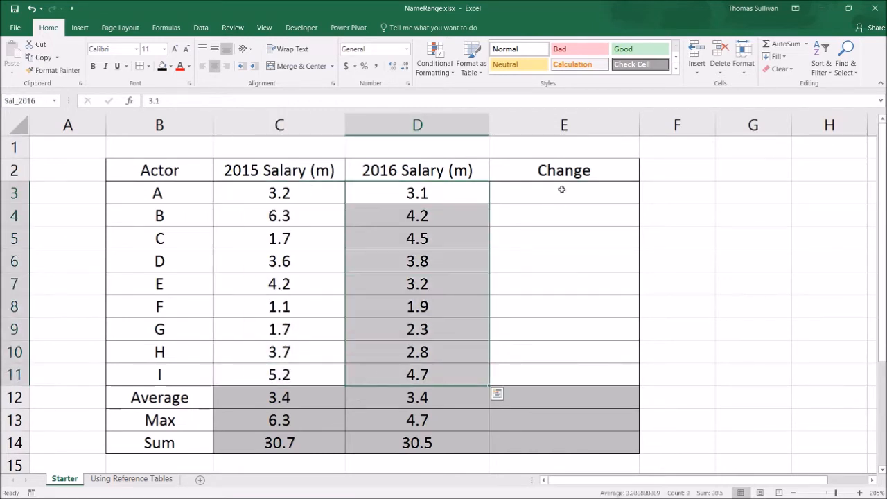
Step: Fill the Change cells E3:E11 in one go with the formula =Sal_2016-Sal_2015
click(562, 190)
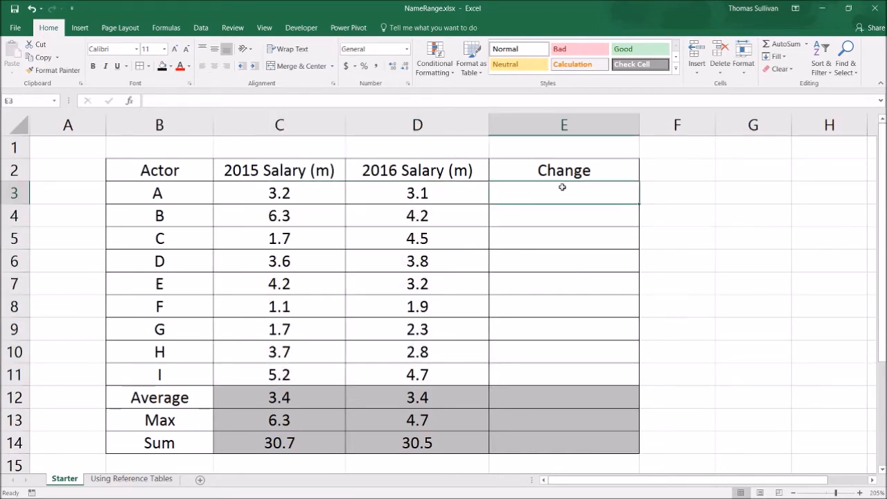
drag(555, 187, 548, 372)
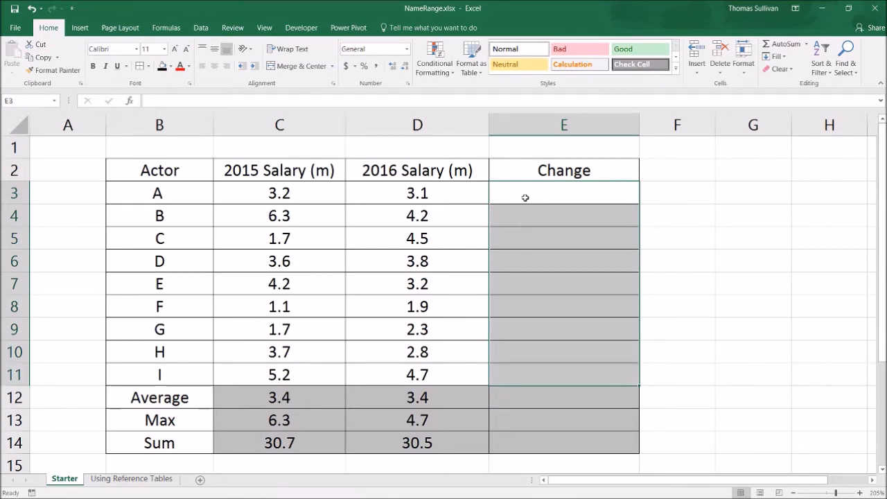
text(=)
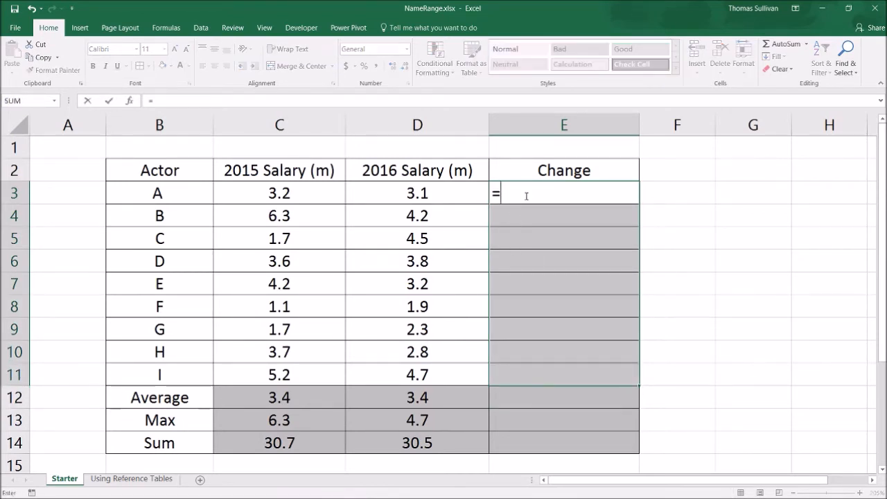
text(sa)
key(Down)
key(Tab)
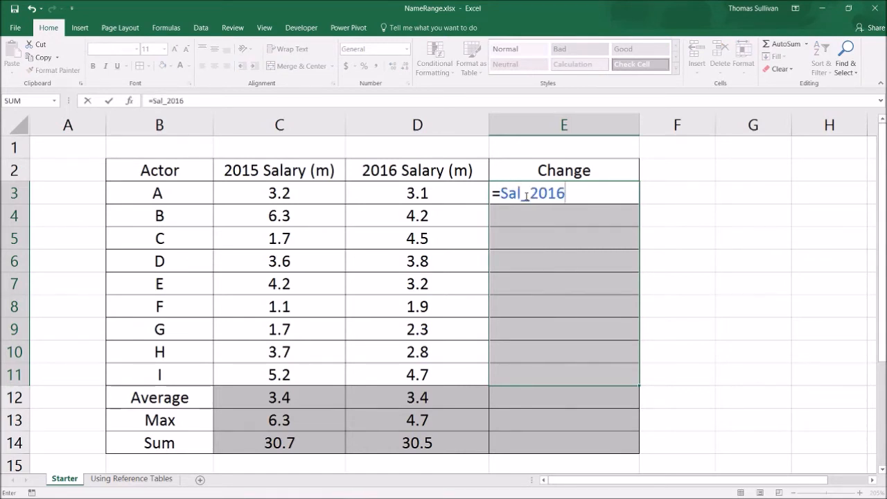
text(-sal)
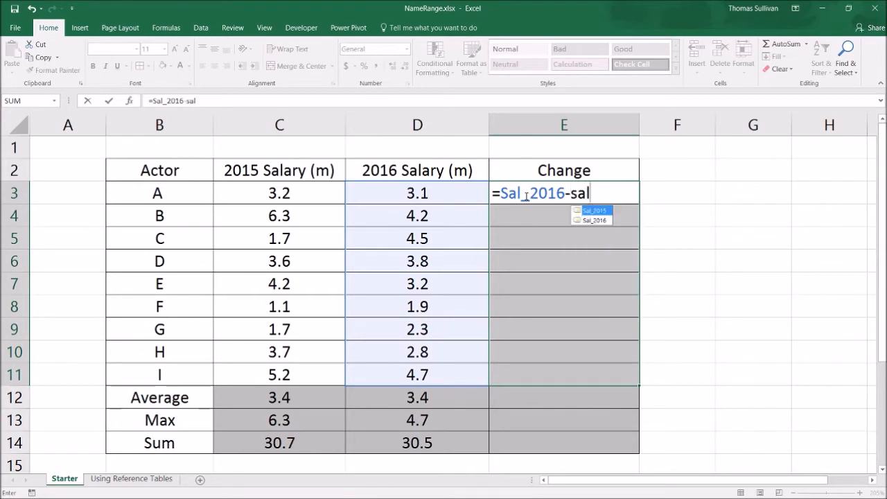
key(Tab)
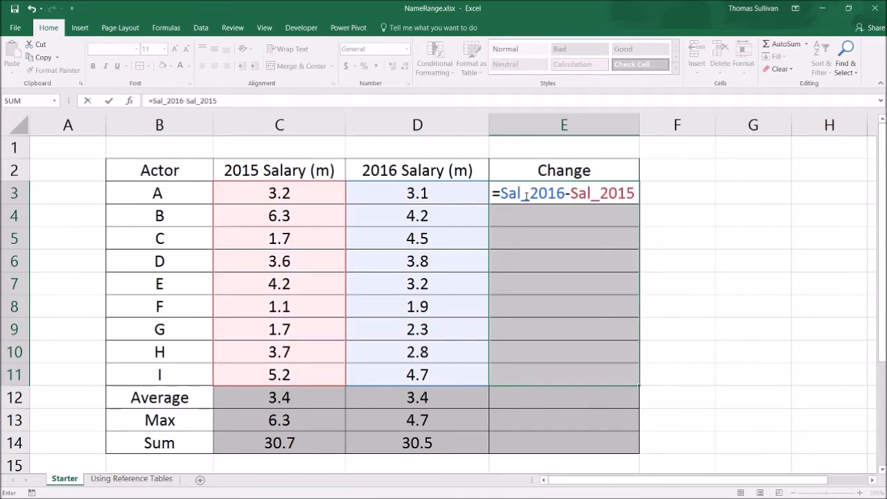
key(ctrl+Return)
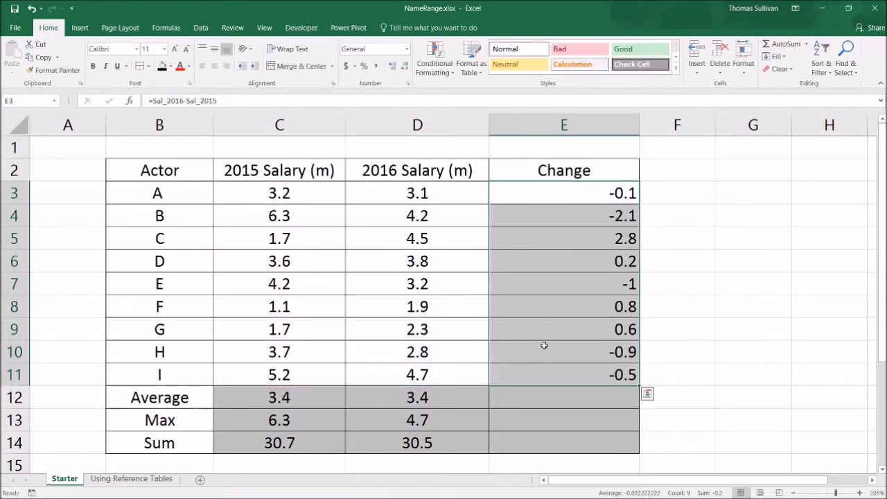
Step: Check the Change formula in E11 against actor I's 2015 and 2016 salaries in C11 and D11
click(539, 375)
drag(326, 375, 421, 372)
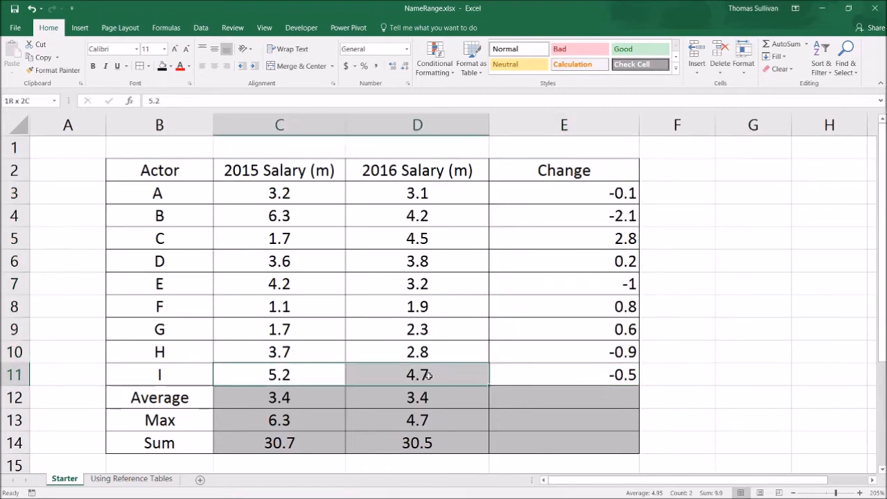
click(299, 374)
click(434, 373)
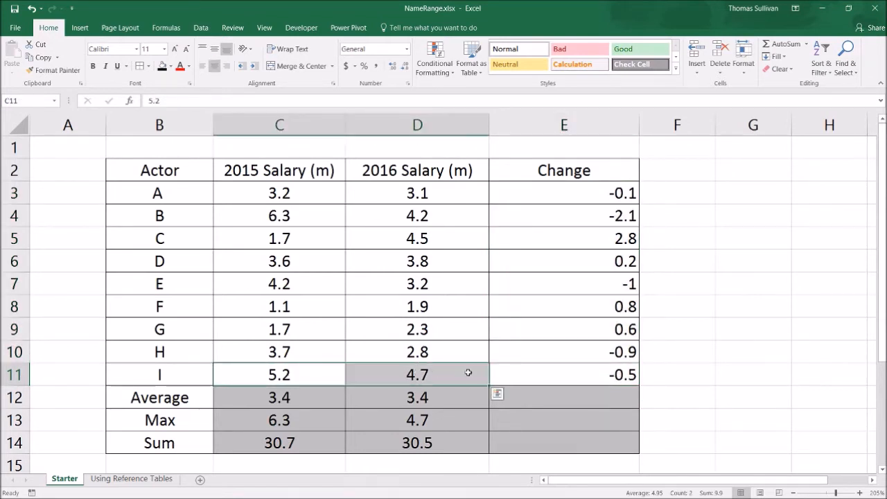
click(583, 373)
drag(582, 372, 478, 378)
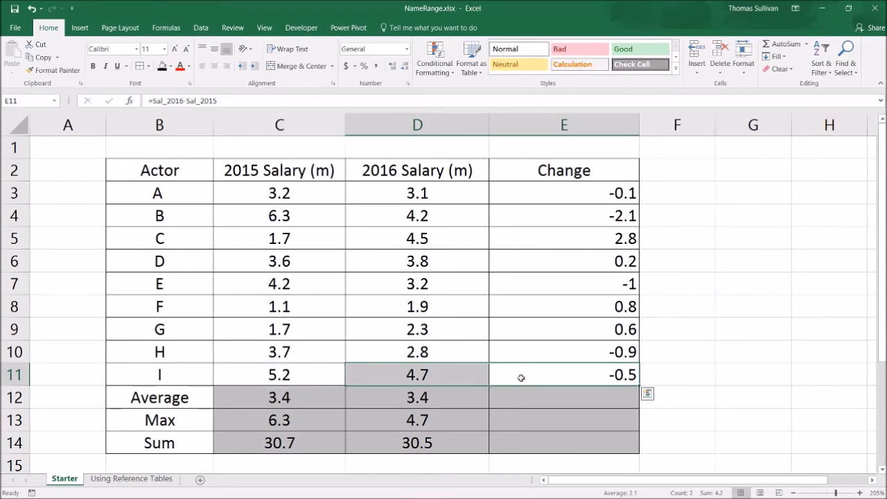
click(565, 374)
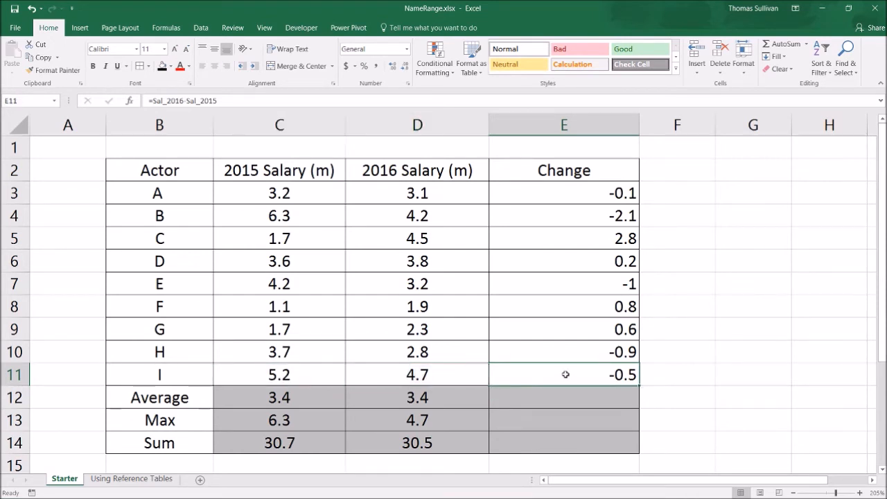
Step: Copy the Change heading from E2 into F2 and rename the copy Change1
click(551, 189)
click(572, 162)
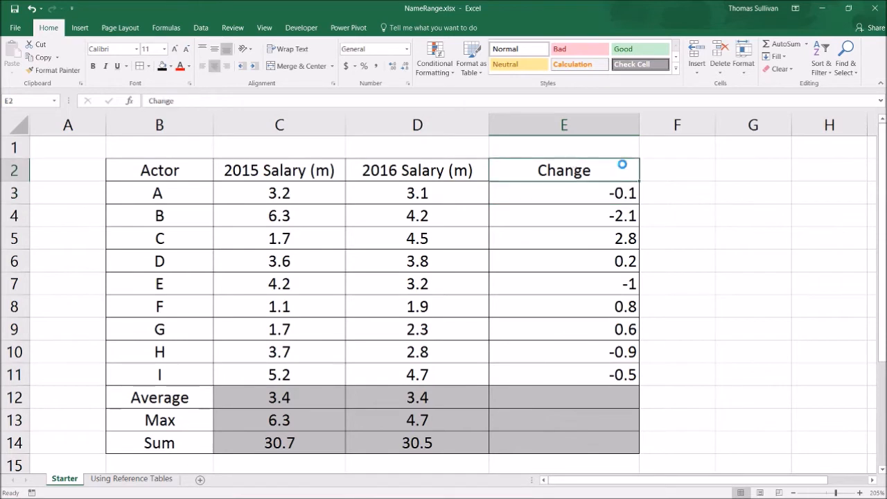
key(ctrl+c)
click(666, 165)
key(ctrl+v)
double_click(705, 170)
text(1)
key(Return)
key(Return)
Step: Add cell borders to the new Change1 column in F2:F14 and select its first data cell F3
drag(704, 171, 674, 433)
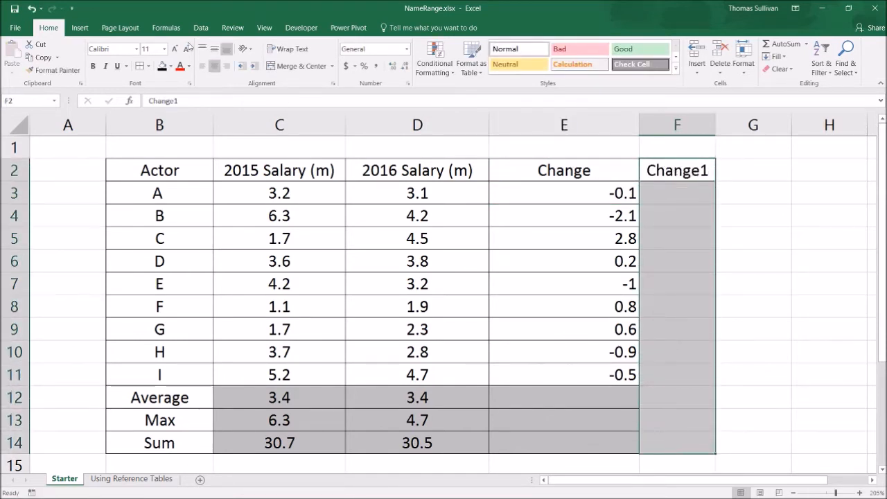
click(140, 67)
click(781, 303)
drag(825, 288, 885, 275)
click(530, 262)
drag(356, 207, 307, 214)
click(621, 186)
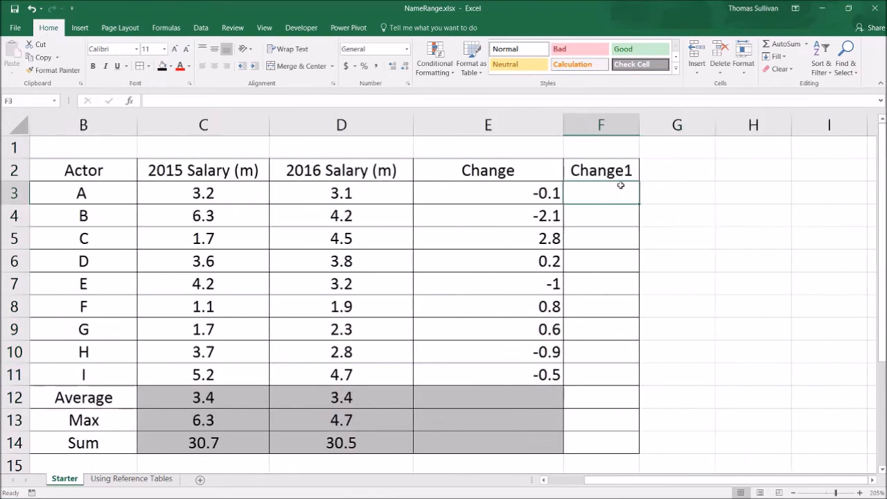
Step: Enter =Sal_2016-sa in F3, try filling it down the Change1 column, and undo the fill
text(=)
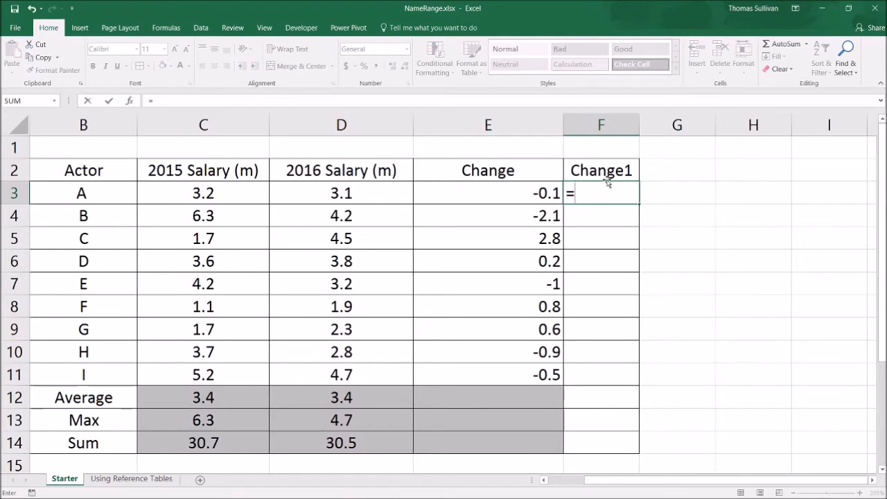
text(sal)
key(Down)
key(Tab)
text(-sa)
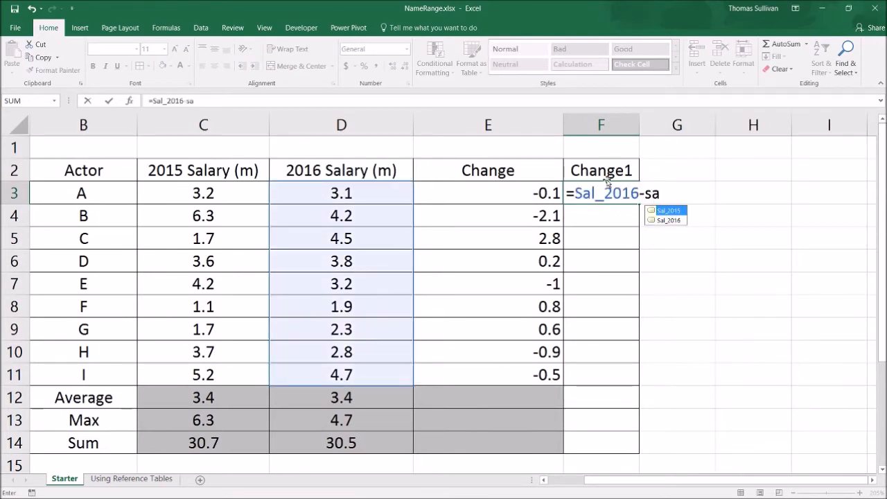
key(Return)
click(609, 190)
double_click(639, 203)
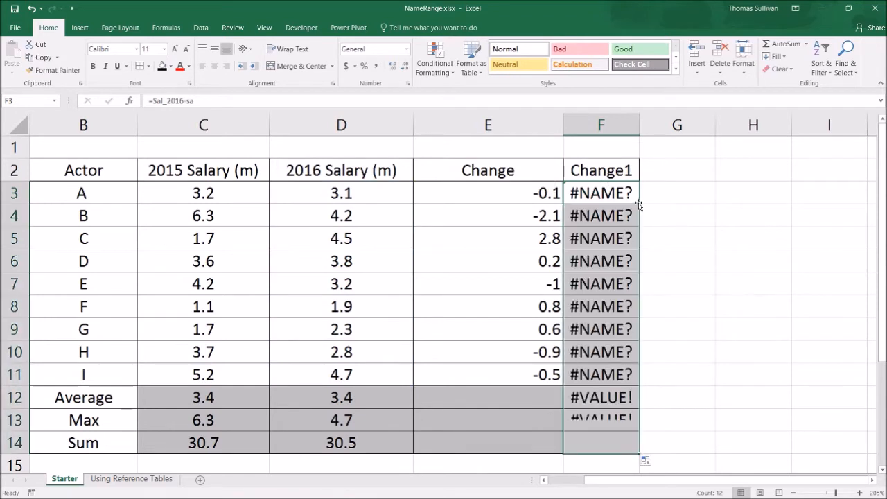
key(ctrl+z)
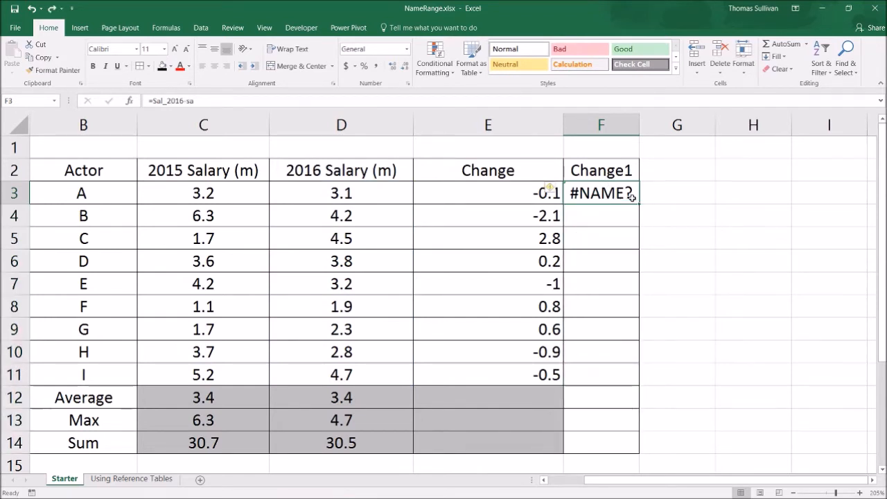
Step: Complete the F3 formula as =Sal_2016-Sal_2015 and fill it down the Change1 column to F11
click(228, 94)
text(l)
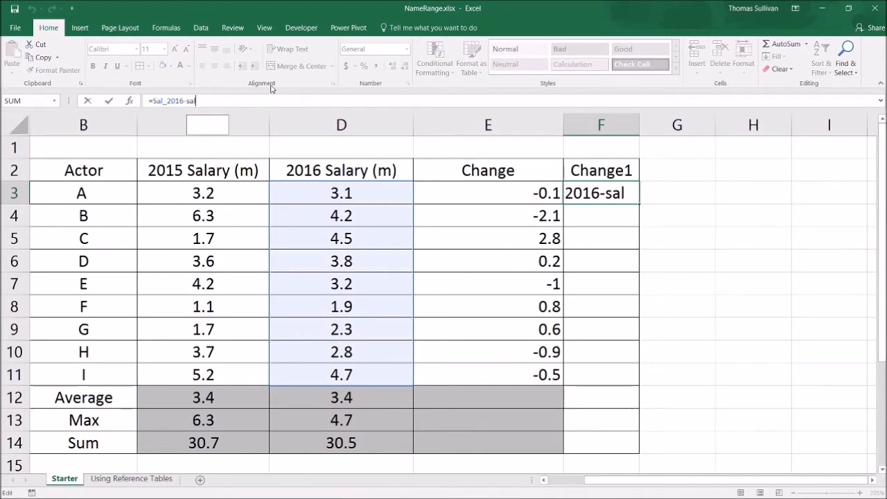
key(Tab)
key(Return)
key(Up)
click(186, 101)
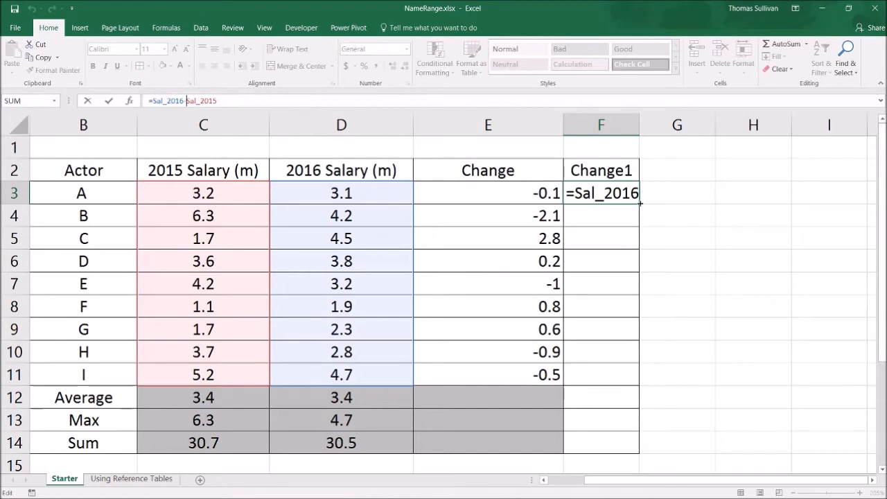
key(ctrl+Return)
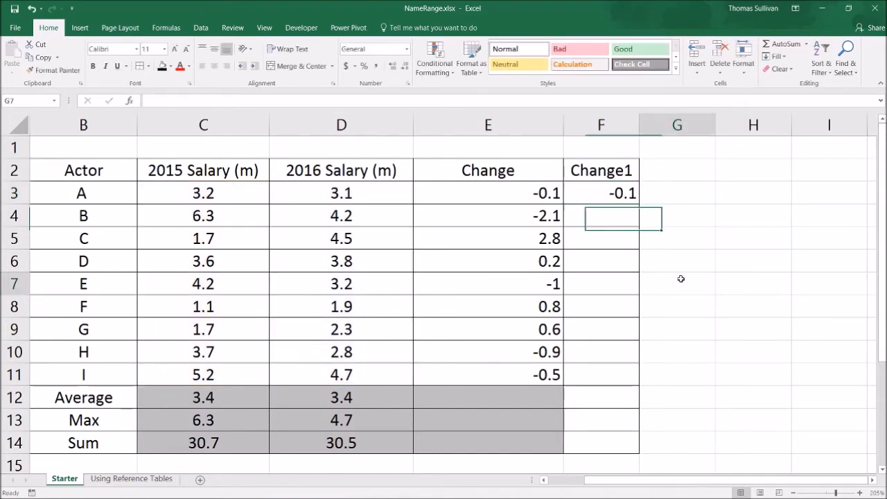
drag(639, 203, 467, 198)
click(617, 241)
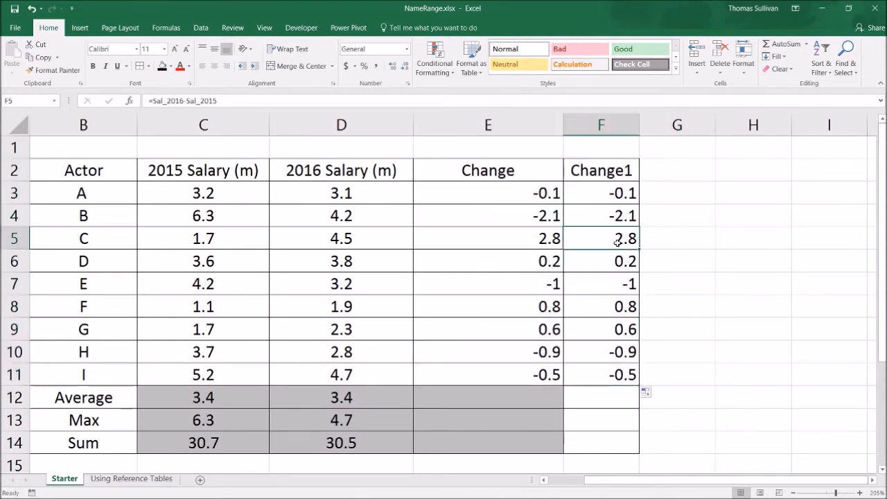
Step: Delete column F holding the Change1 data
drag(587, 415, 22, 401)
drag(523, 393, 591, 395)
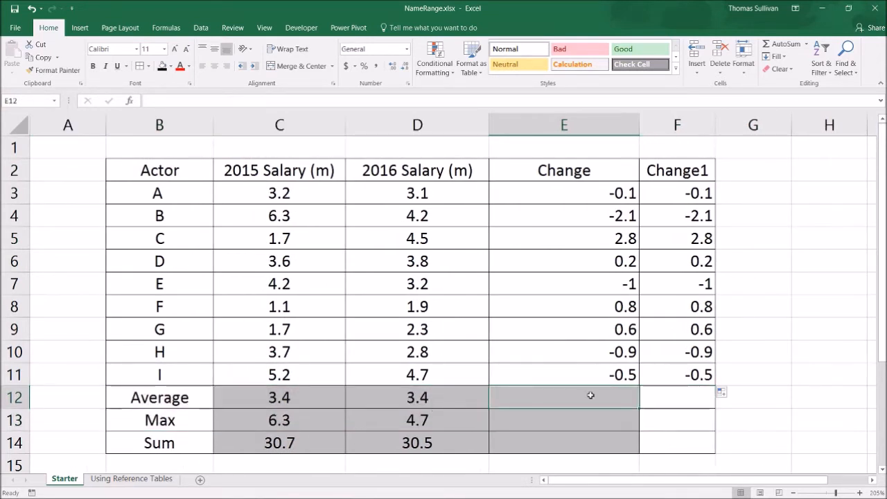
click(697, 130)
key(Delete)
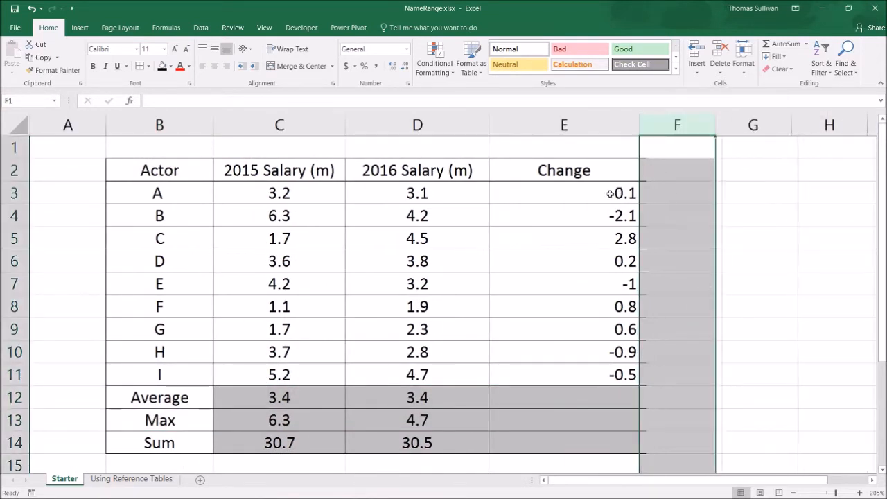
Step: Define the workbook-level name Sal_Change for the Change values in E3:E11
double_click(608, 193)
click(744, 228)
drag(568, 194, 568, 374)
right_click(524, 323)
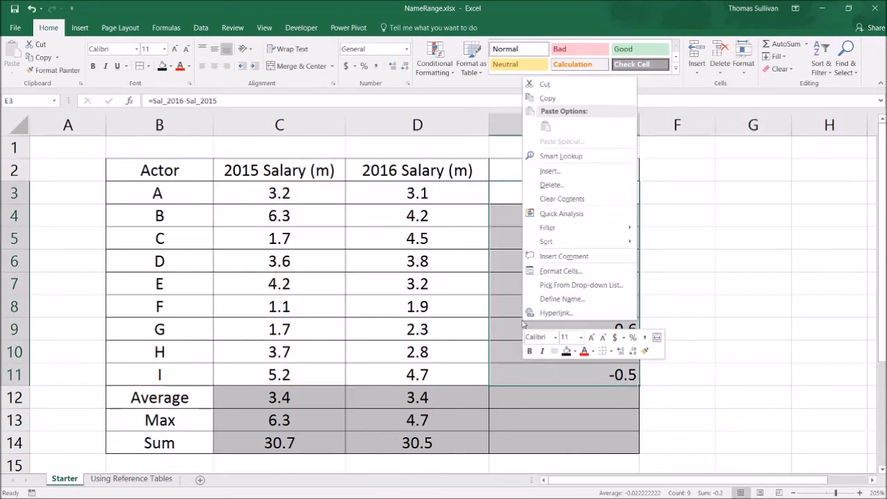
click(556, 299)
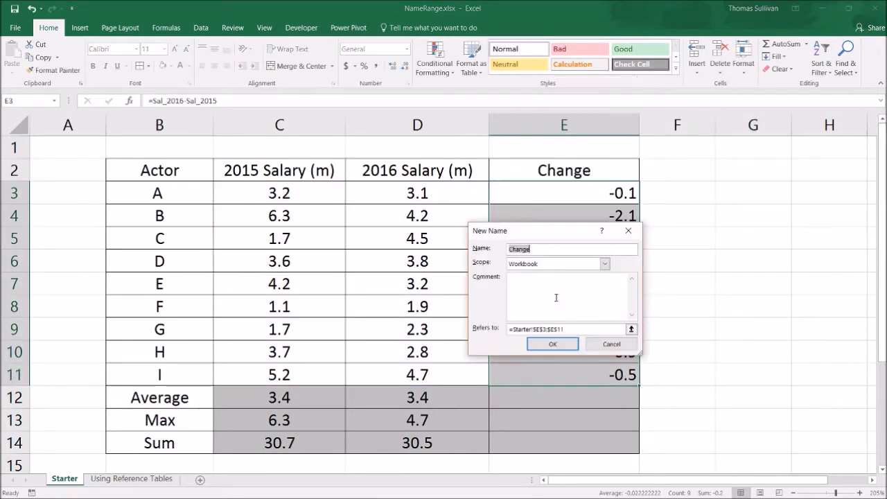
text(Sal_Change)
key(Return)
Step: Enter an AVERAGE formula using the named range Sal_Change in E12
key(Down)
key(Down)
key(Down)
key(Down)
key(Down)
key(Down)
key(Down)
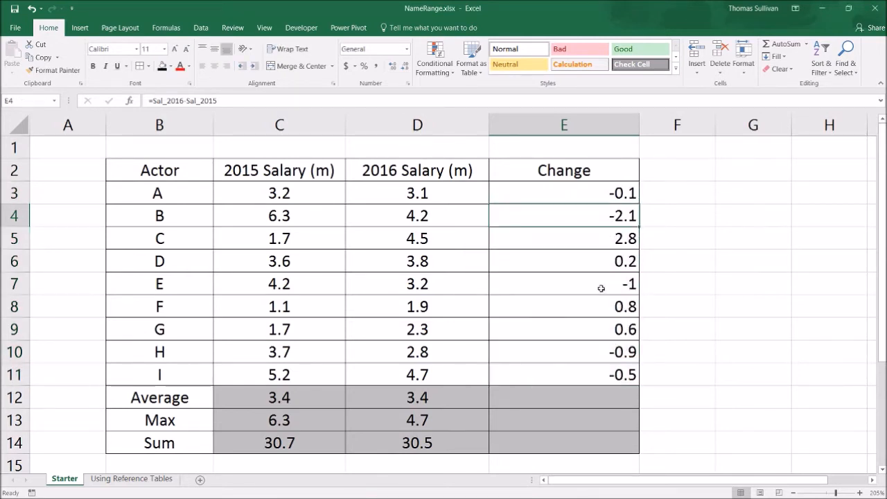
key(Down)
key(Down)
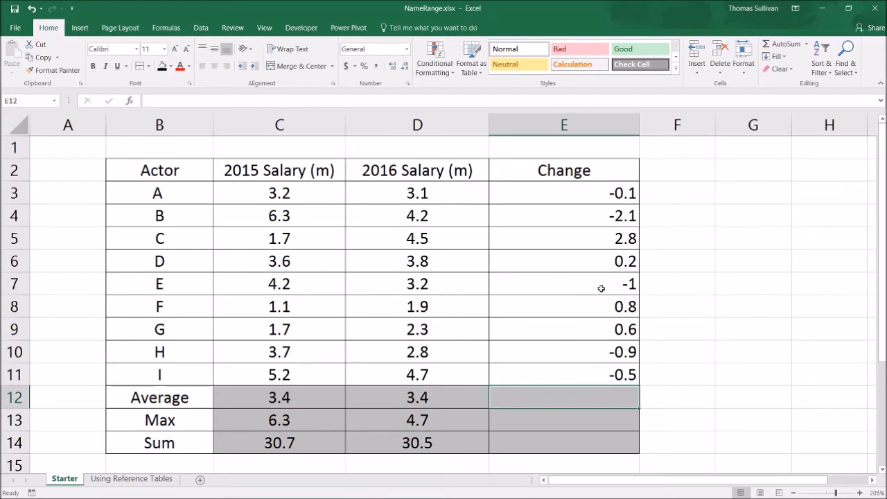
text(=AVERAGE(sal)
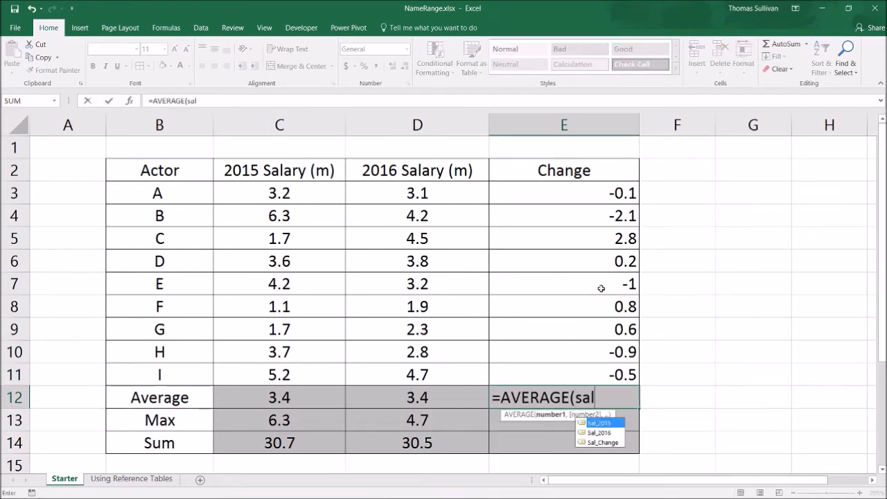
key(Down)
key(Down)
key(Tab)
key(Return)
Step: Enter a MAX formula using the named range Sal_Change in E13
text(=ma)
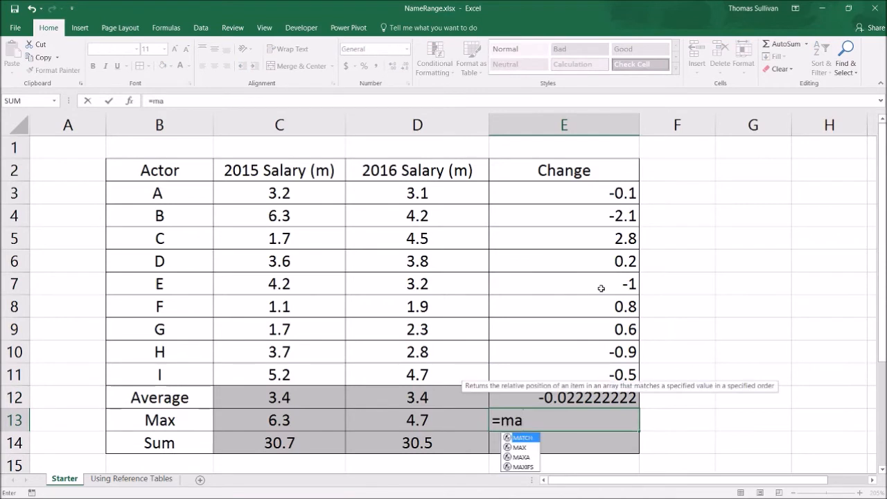
key(Down)
key(Tab)
text(sal)
key(Down)
key(Down)
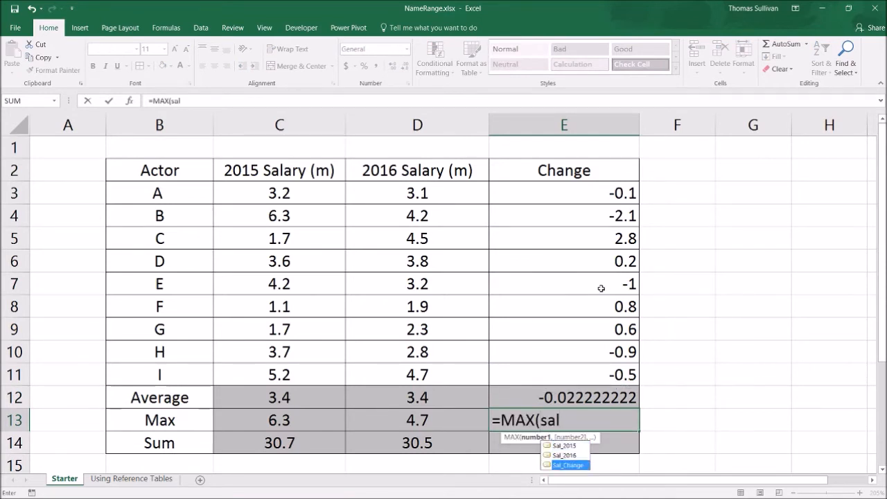
key(Tab)
key(Return)
Step: Enter a SUM formula using the named range Sal_Change in E14
text(=sum)
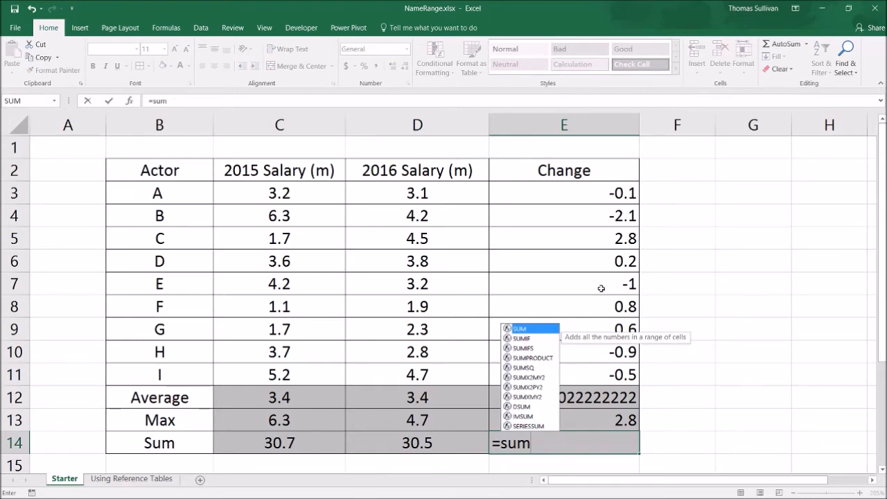
key(Tab)
text(sal)
key(Down)
key(Down)
key(Tab)
key(Return)
Step: Reduce the average, max and sum cells E12:E14 to one decimal place
drag(544, 369, 542, 420)
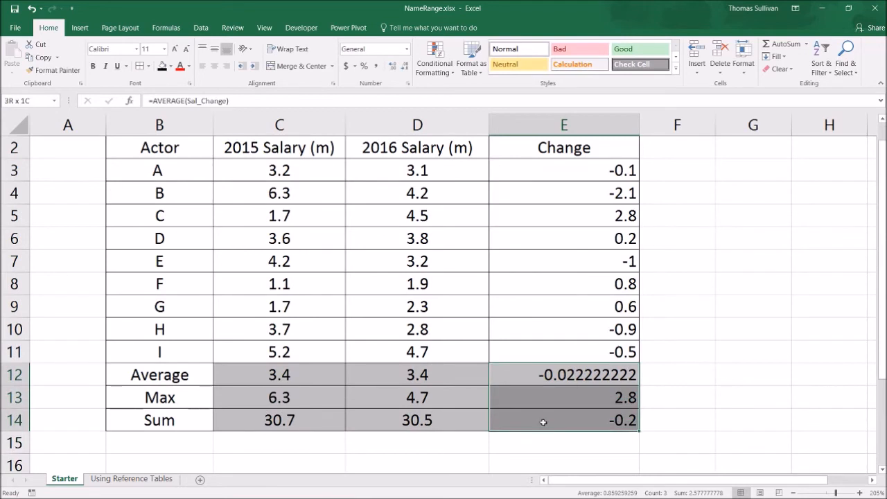
click(405, 67)
click(404, 66)
click(404, 66)
click(405, 66)
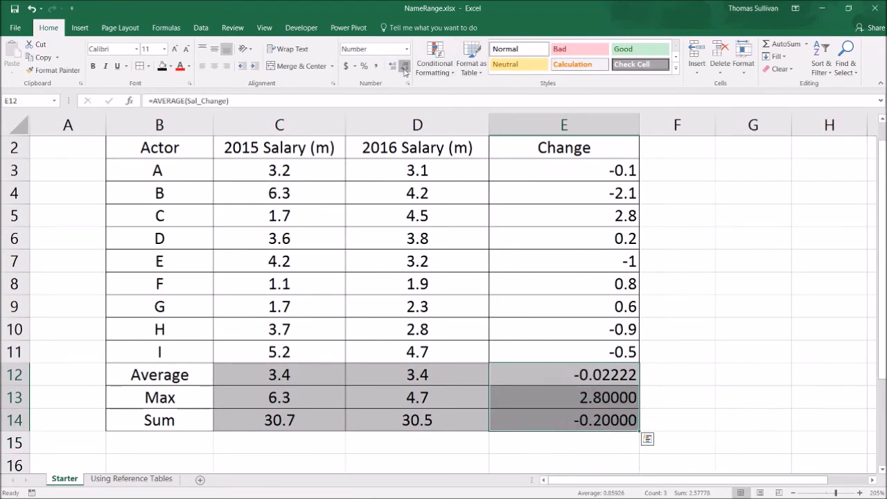
click(405, 66)
click(405, 67)
click(405, 66)
click(404, 67)
Step: Centre the contents of the Change column cells E3:E14 horizontally
drag(626, 173, 614, 419)
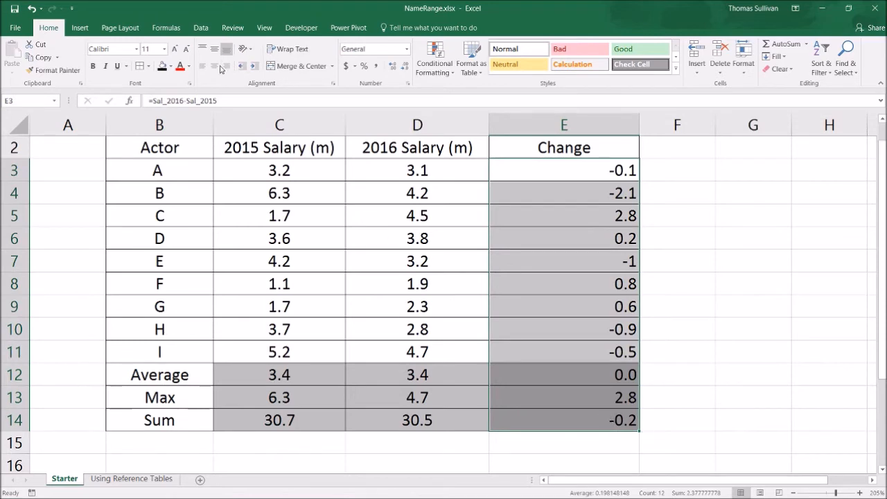
click(215, 66)
click(789, 273)
Step: Insert a blank row above the Average row, at row 12
drag(779, 208, 50, 242)
click(159, 260)
scroll(156, 267, up, 1)
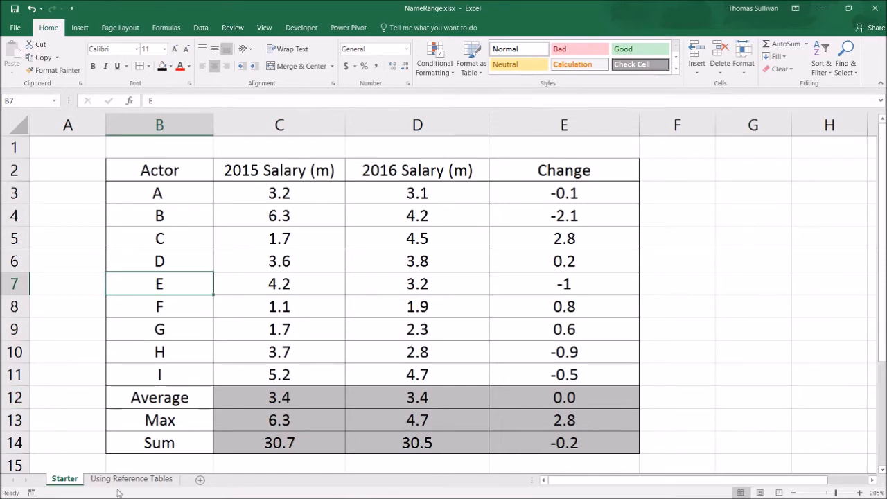
right_click(21, 390)
click(43, 306)
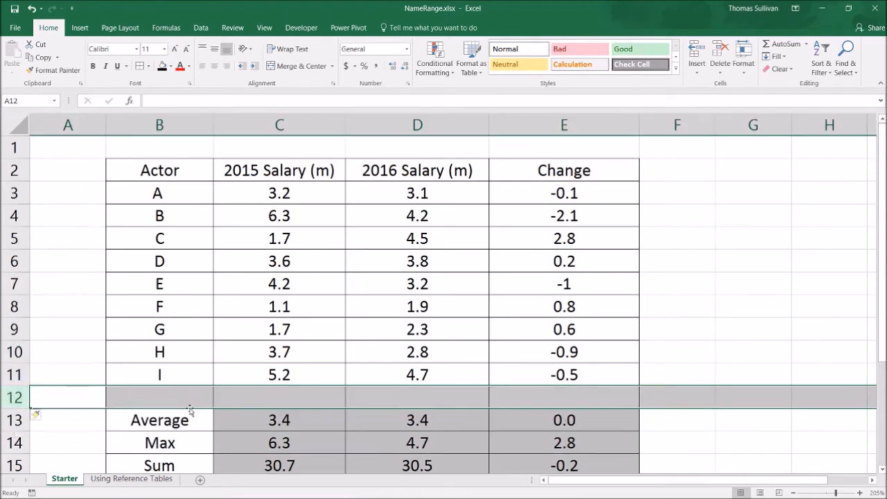
Step: Add actor J in row 12 with a 2015 salary of 4.2 and a 2016 salary of 3.2
click(170, 396)
text(J)
key(Tab)
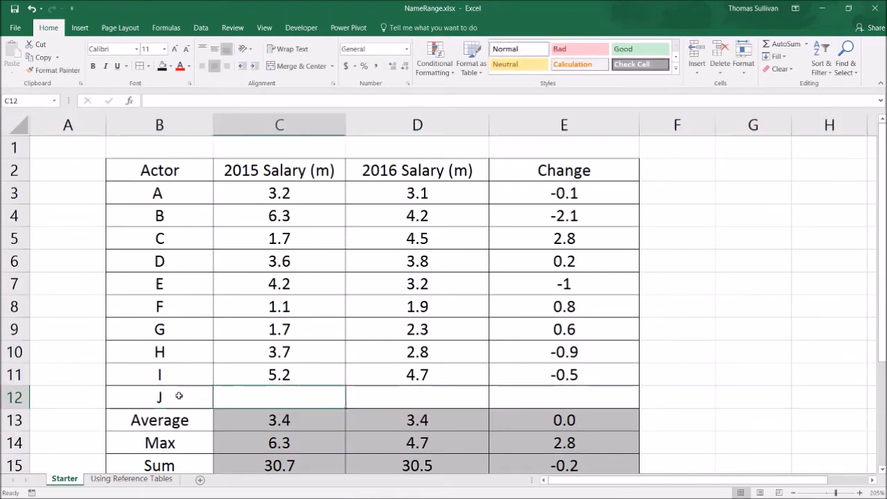
text(4.2)
key(Tab)
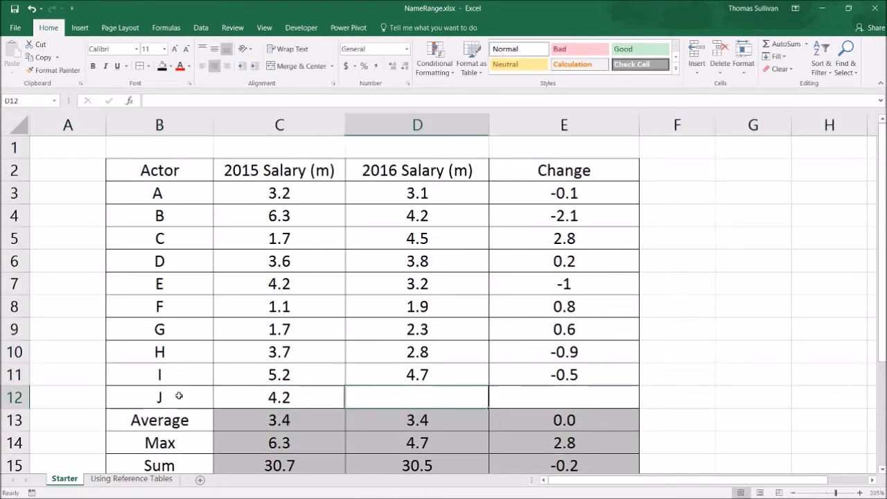
text(3.2)
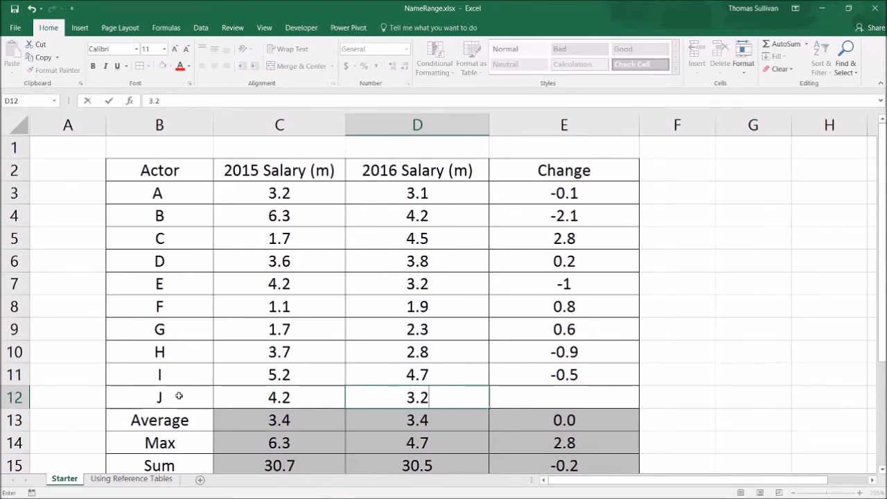
key(Tab)
Step: Inspect the range behind the 2015 average in C13 and try to define C3:C12 as a new name Sal_2015
click(278, 418)
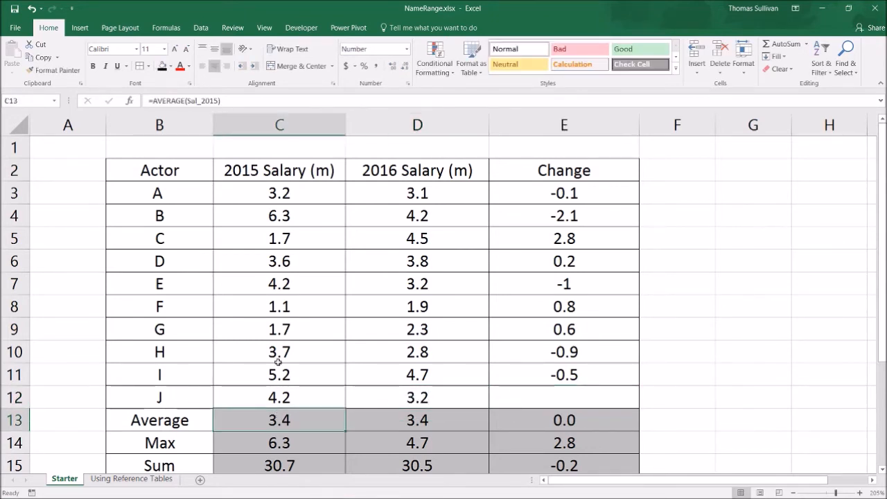
click(206, 102)
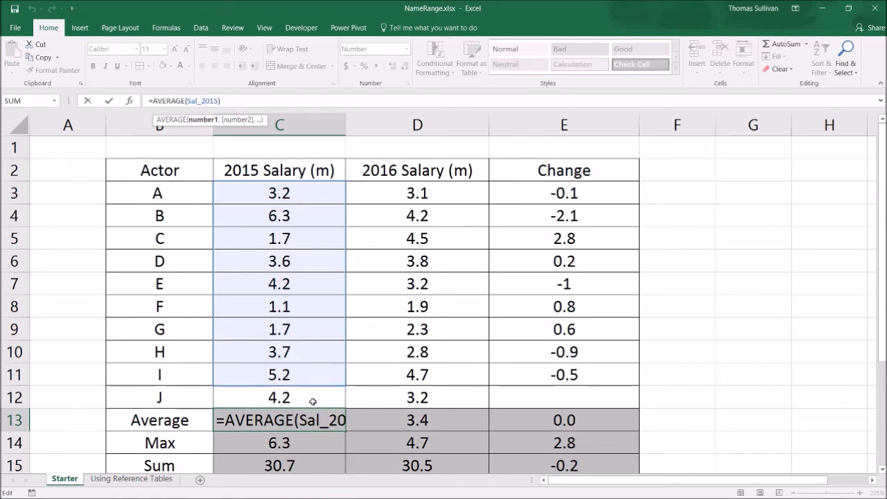
drag(309, 398, 287, 201)
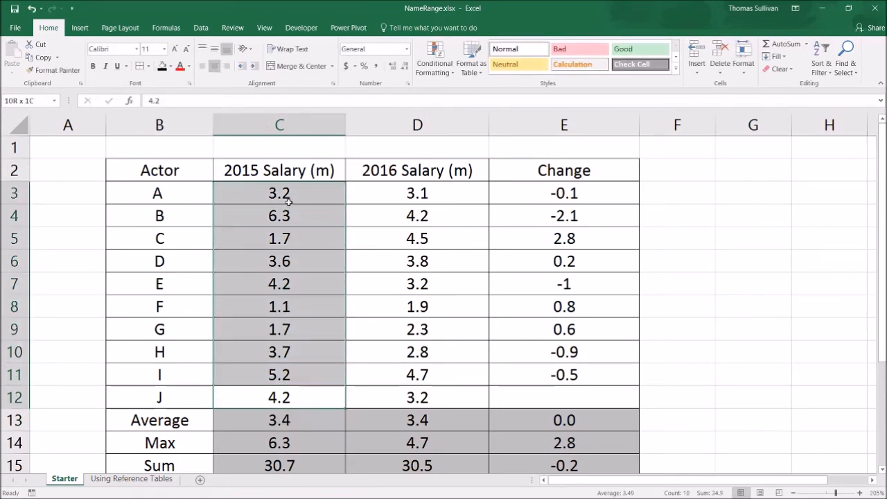
right_click(327, 307)
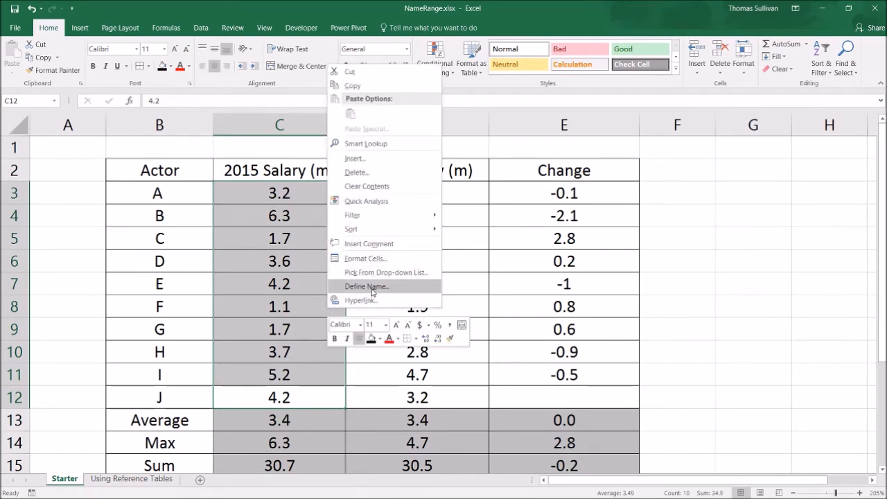
click(366, 286)
text(Sal_2015)
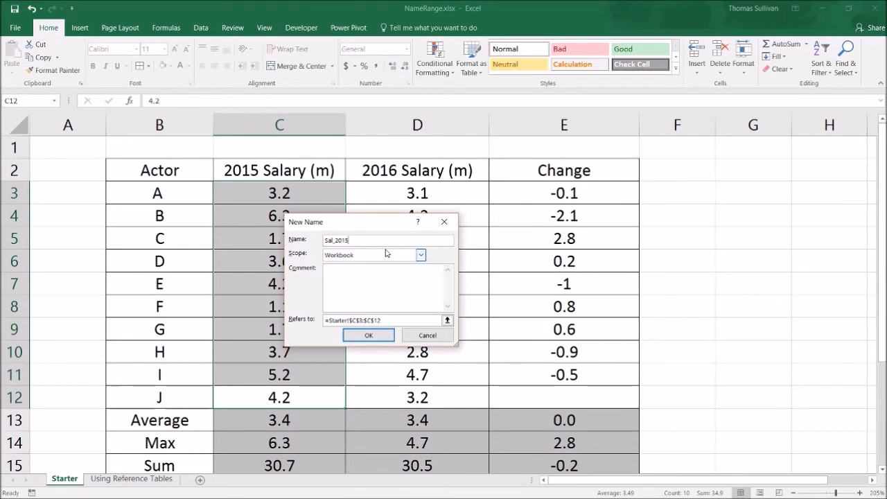
click(368, 335)
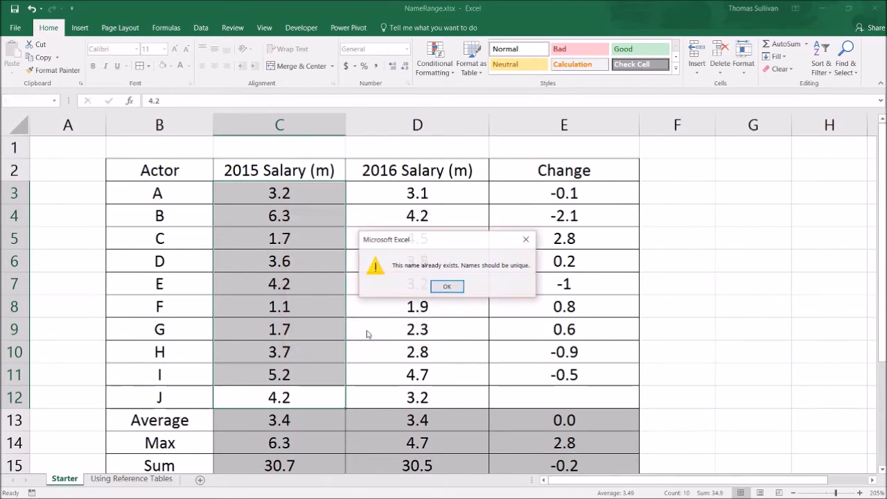
click(447, 287)
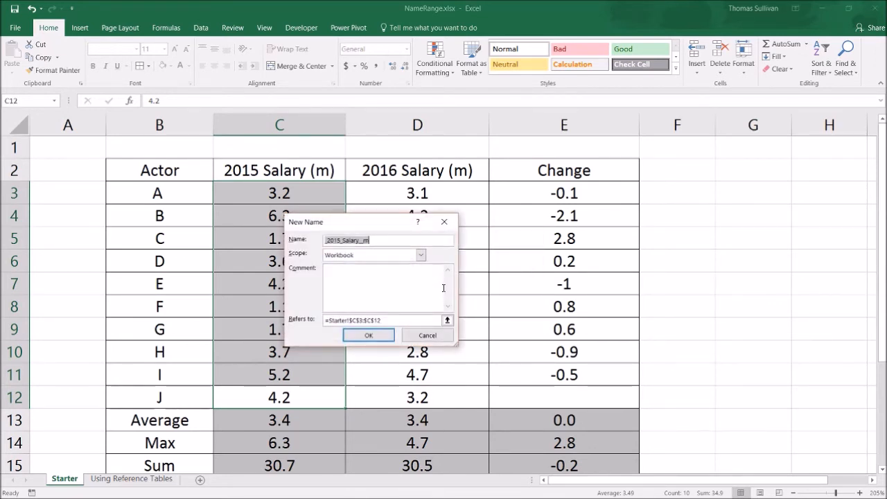
click(428, 335)
Step: Recheck the 2015 salaries in C3:C12 and delete row 12 with actor J's data
click(298, 399)
drag(298, 191, 297, 396)
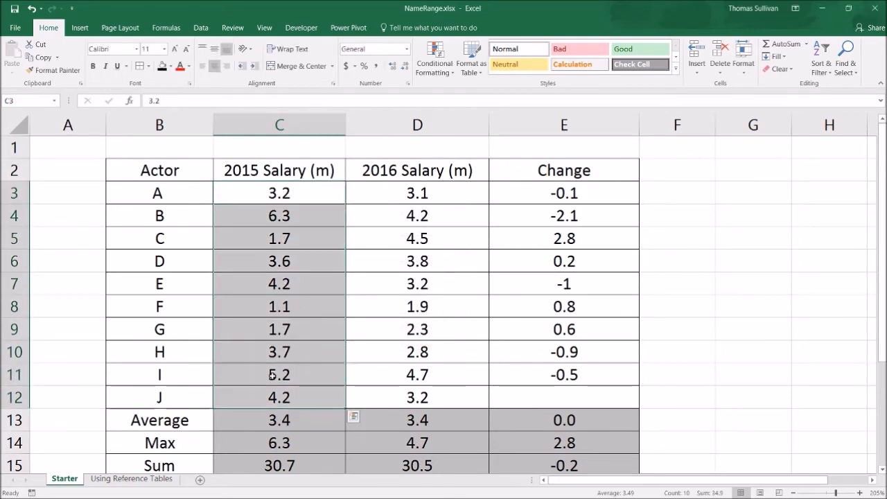
click(95, 402)
click(18, 397)
right_click(16, 397)
click(50, 346)
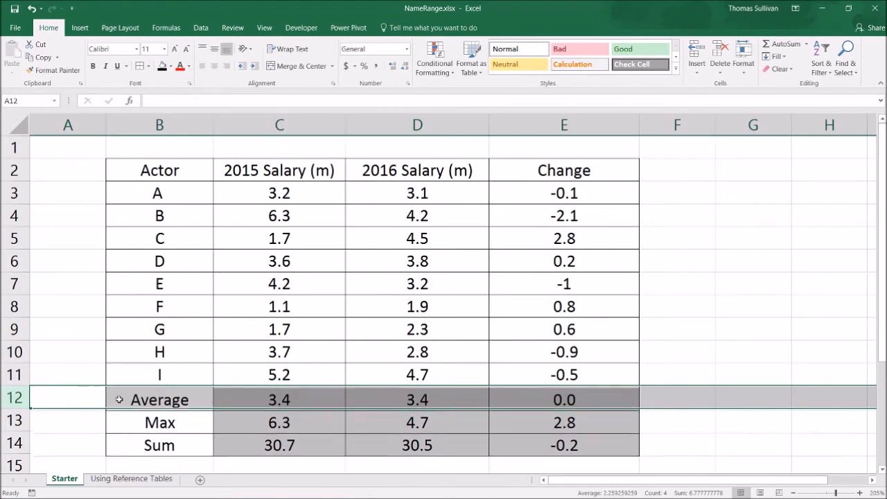
Step: Look over the Average, Max and Sum rows in B12:E14, then switch to the Using Reference Tables sheet
click(238, 399)
drag(185, 400, 583, 449)
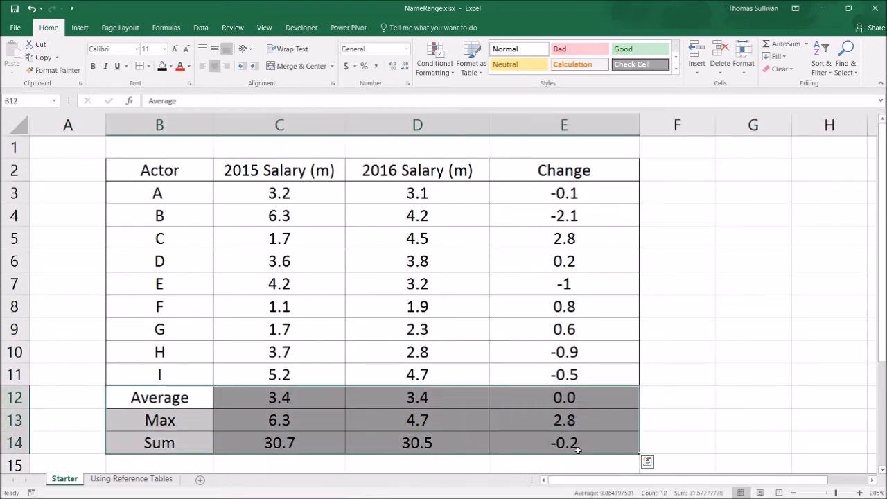
click(131, 480)
click(349, 382)
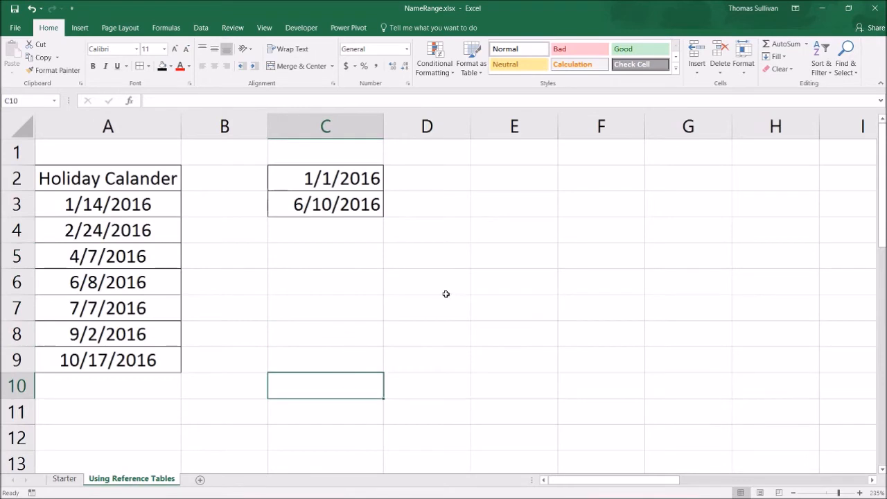
drag(446, 291, 78, 300)
click(460, 290)
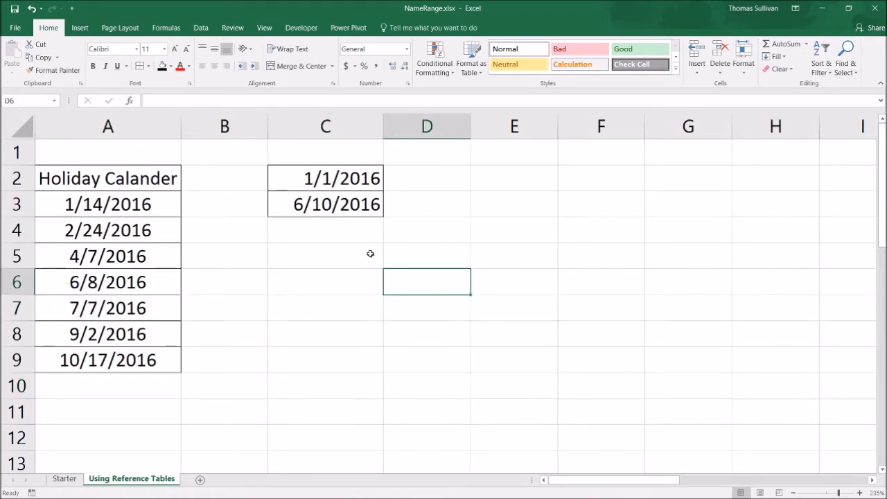
click(423, 172)
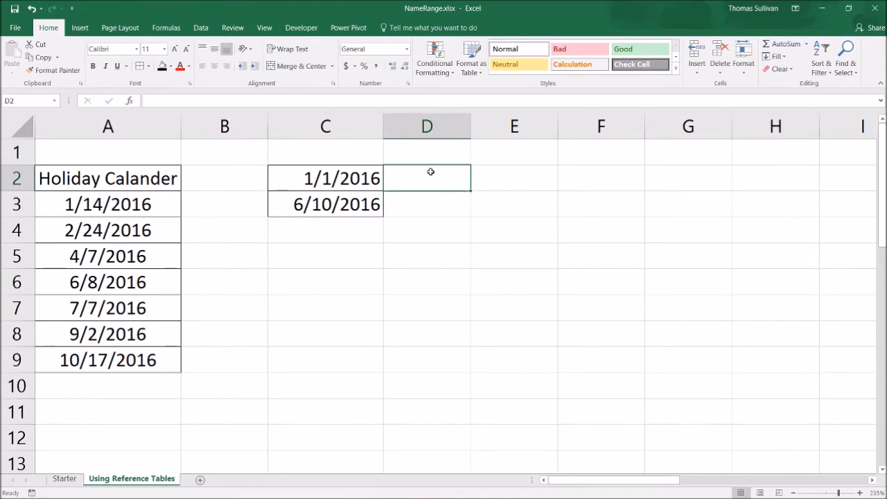
text(=net)
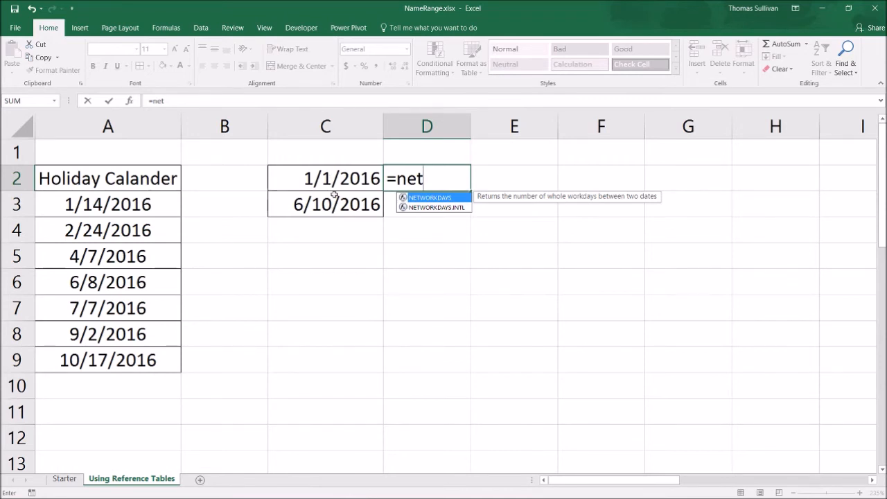
key(Tab)
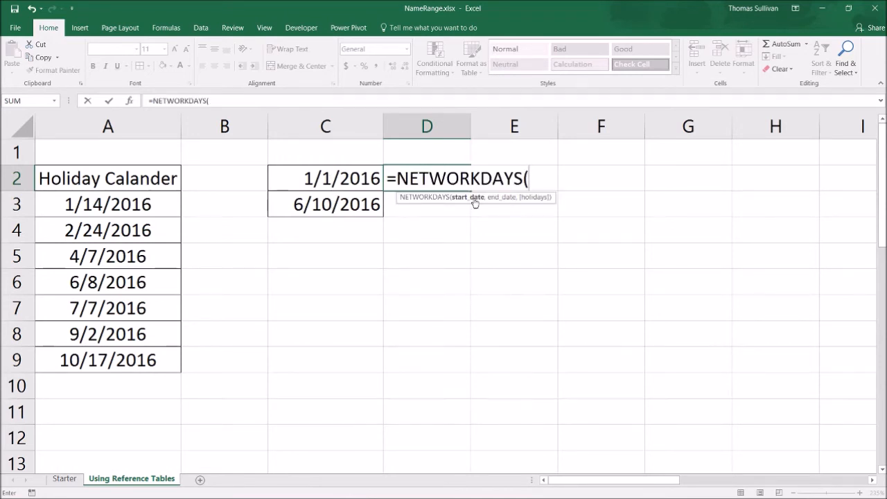
click(331, 179)
text(,)
click(319, 207)
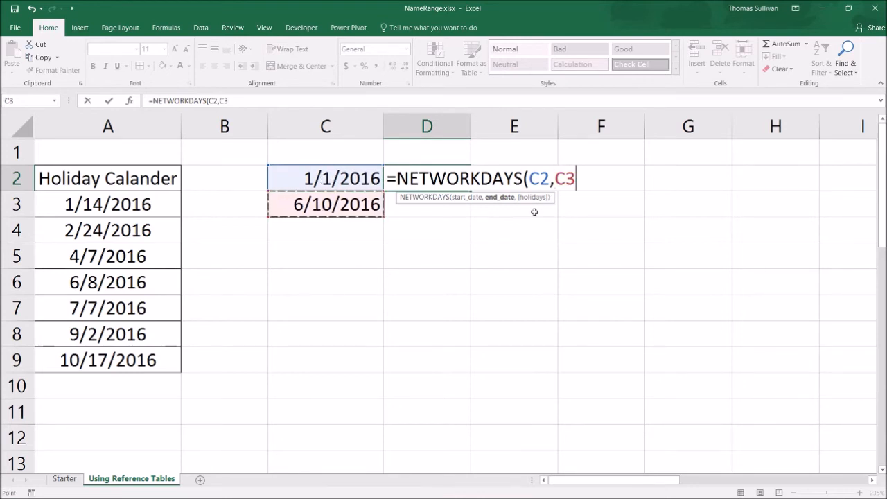
key(Escape)
key(Return)
Step: Name the holiday dates in A3:A9 Holiday and reselect the range to check its name
drag(142, 206, 104, 356)
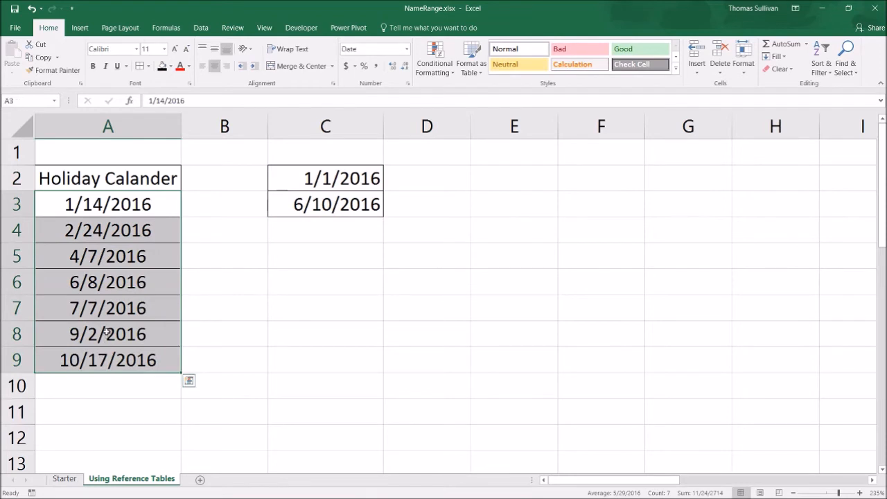
right_click(106, 262)
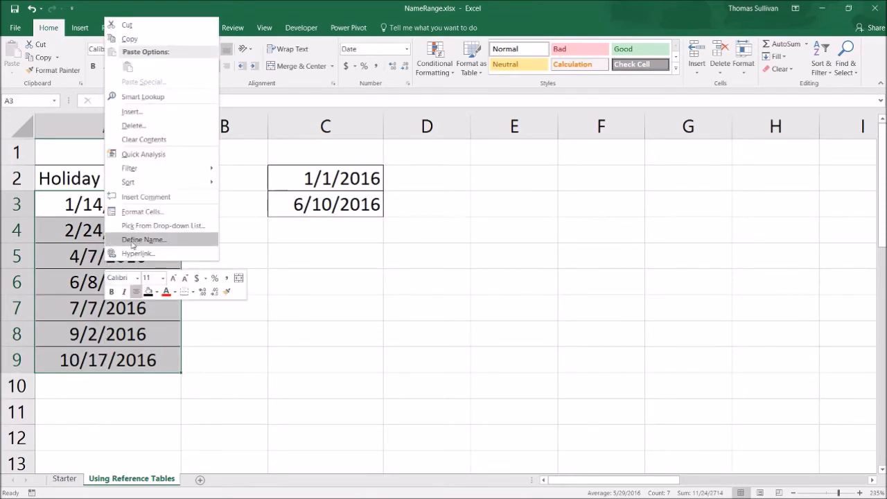
key(Escape)
drag(80, 205, 97, 357)
click(38, 100)
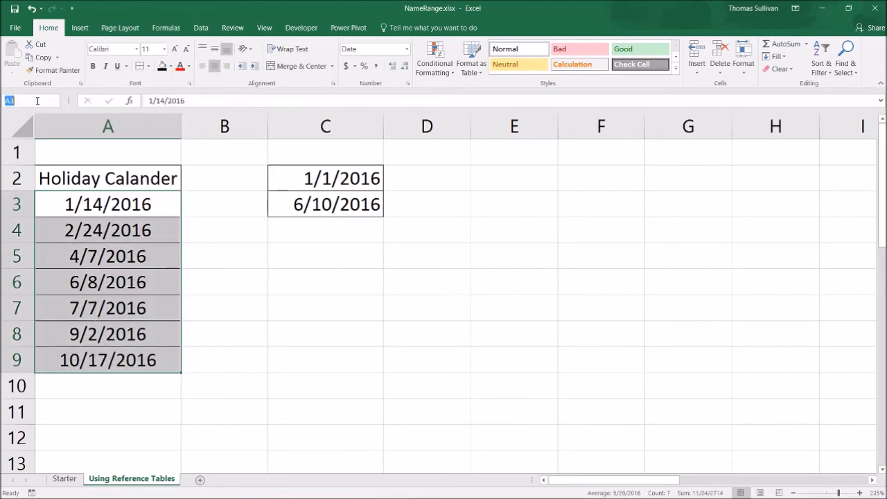
text(Holiday)
key(Return)
click(331, 337)
drag(127, 198, 128, 356)
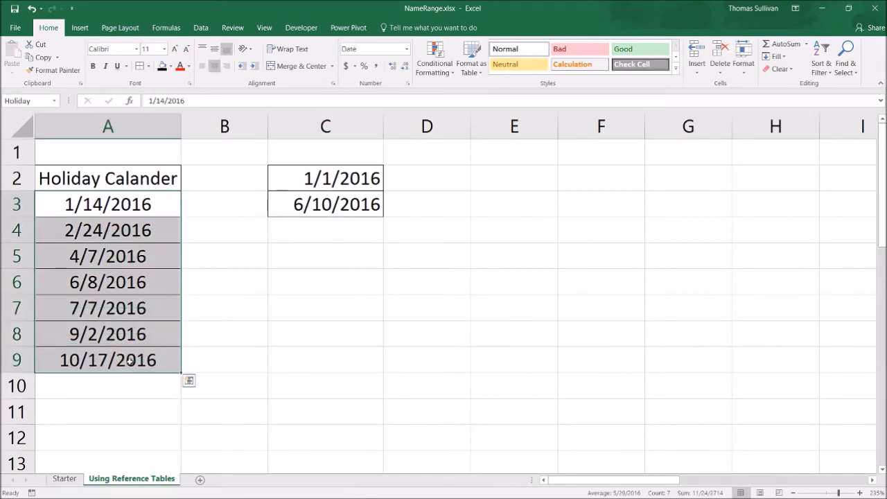
click(264, 331)
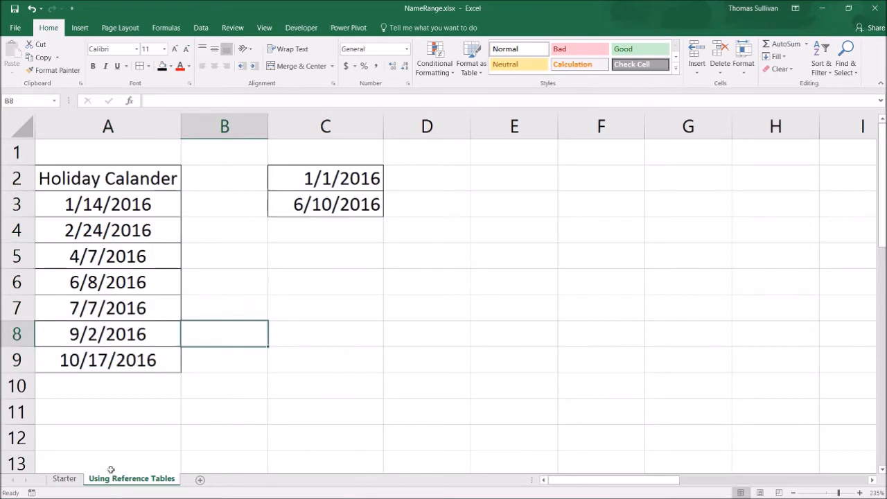
Step: Revisit the 2015 and 2016 salary columns on the Starter sheet and compare them with the Holiday range
click(65, 478)
drag(258, 193, 259, 348)
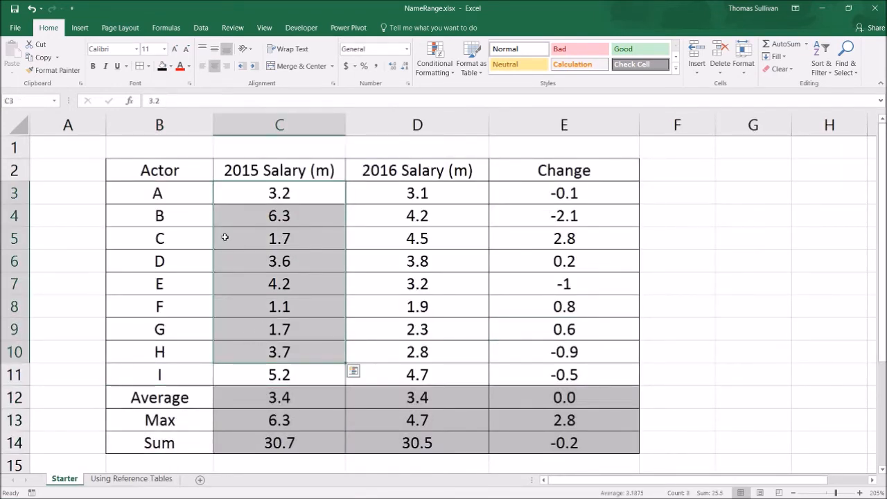
drag(404, 187, 407, 352)
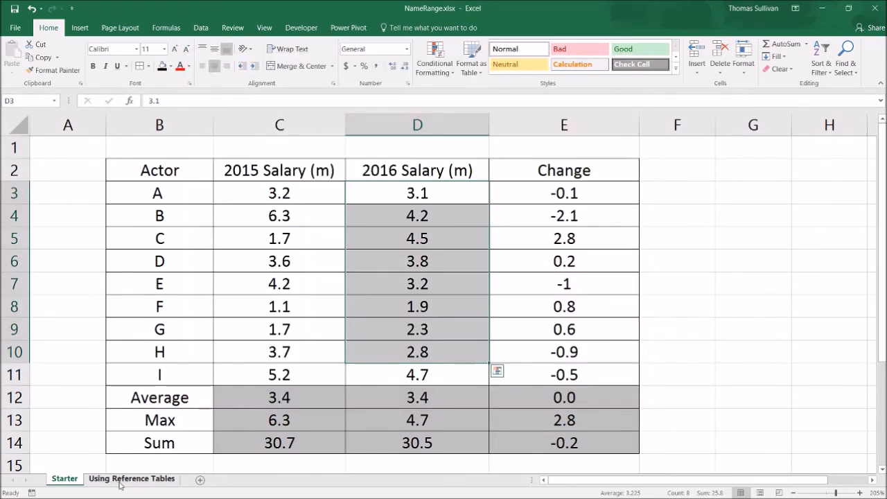
click(119, 478)
drag(105, 194, 120, 361)
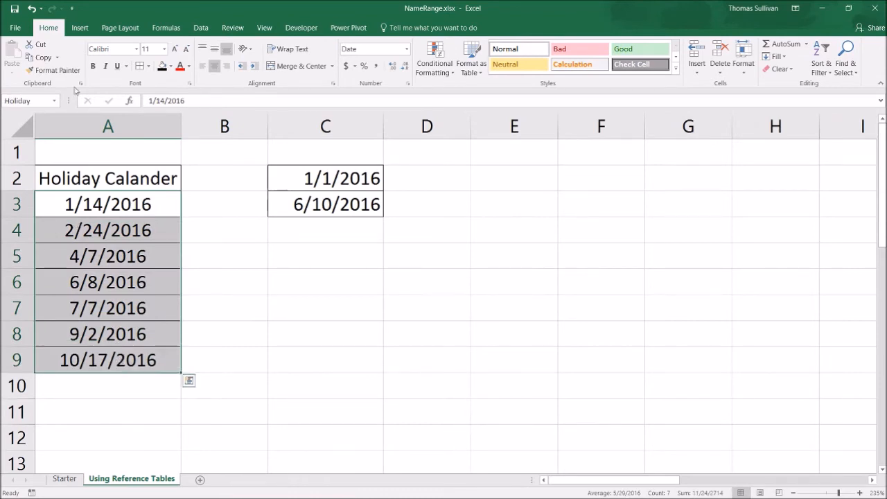
click(422, 175)
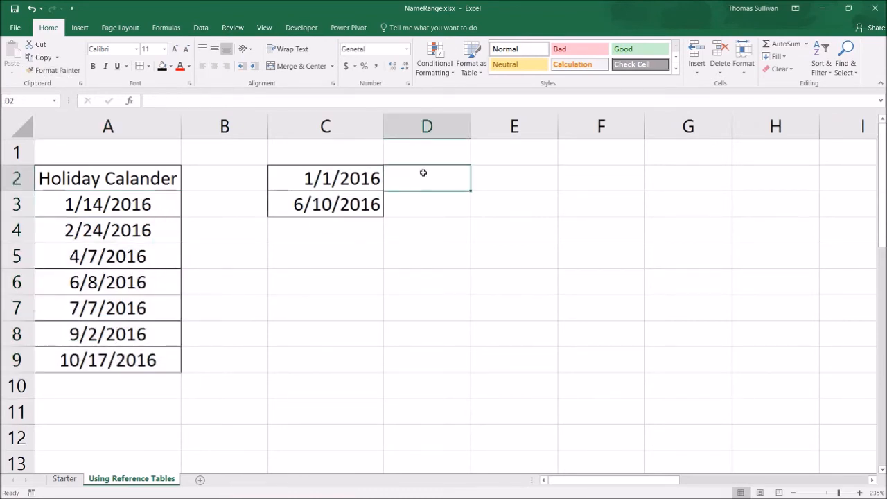
text(=ne)
key(Tab)
key(Escape)
Step: Calculate the workdays between the dates in C2 and C3 in cell D2 with =NETWORKDAYS(C2,C3,Holiday)
text(=netwo)
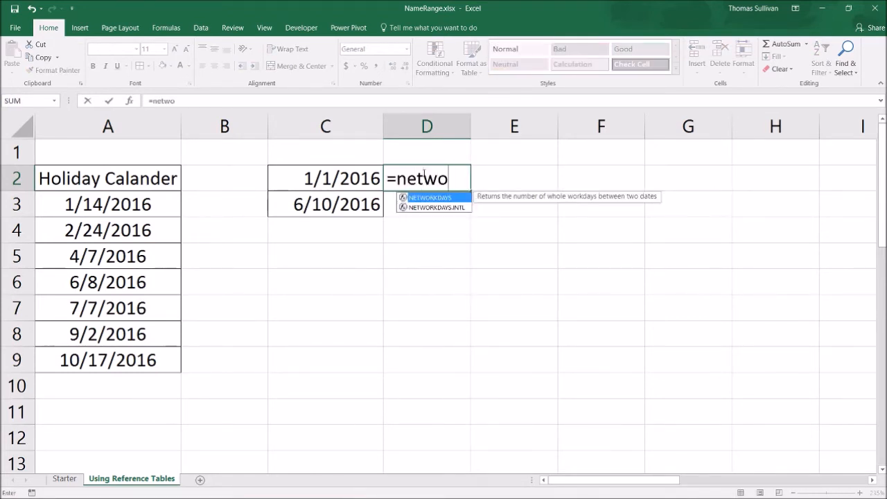
key(Tab)
click(286, 178)
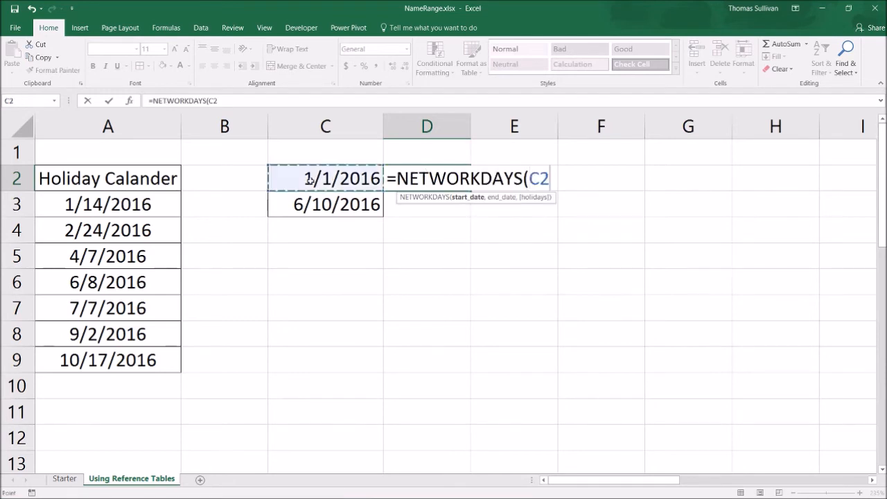
text(,)
click(343, 202)
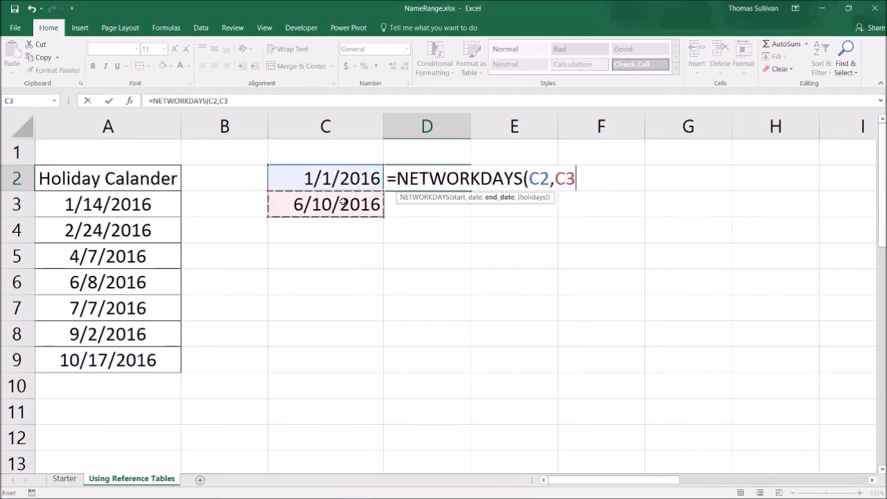
text(,)
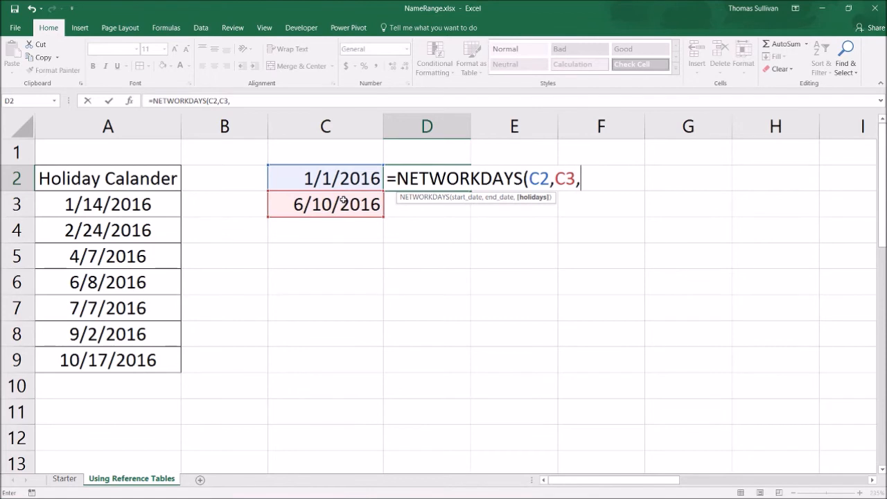
text(Ho)
key(Tab)
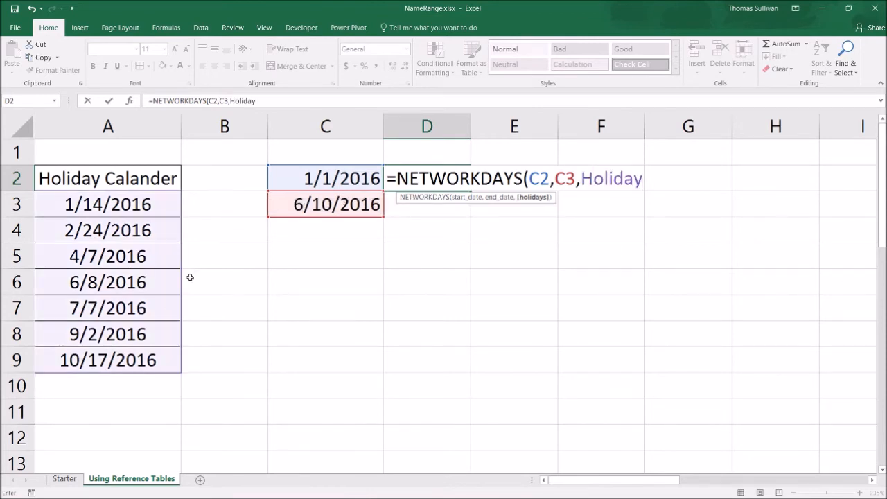
text())
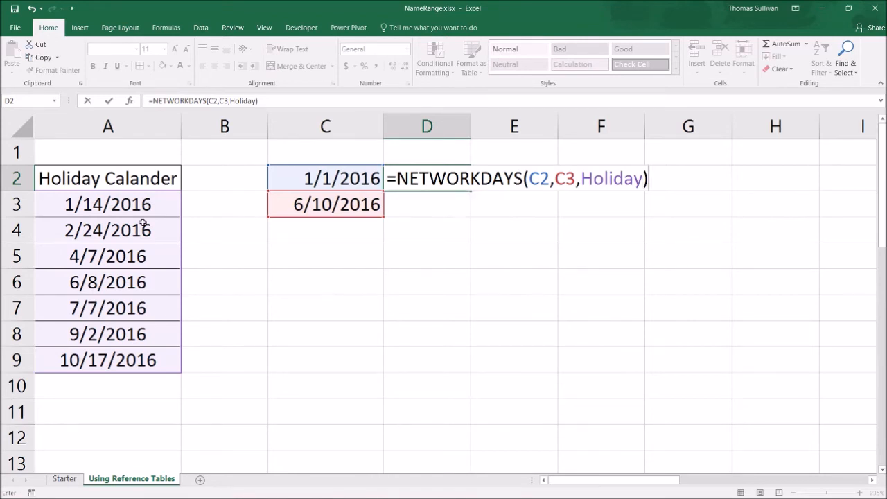
key(Return)
key(Up)
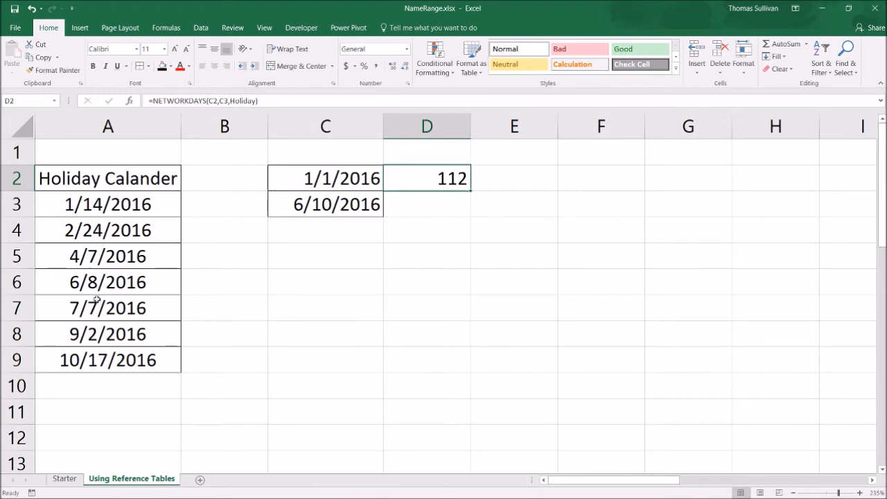
Step: Apply thick outside borders to A3:A17, covering the holiday dates and the empty cells below them
click(122, 208)
click(115, 177)
click(116, 210)
drag(117, 210, 123, 297)
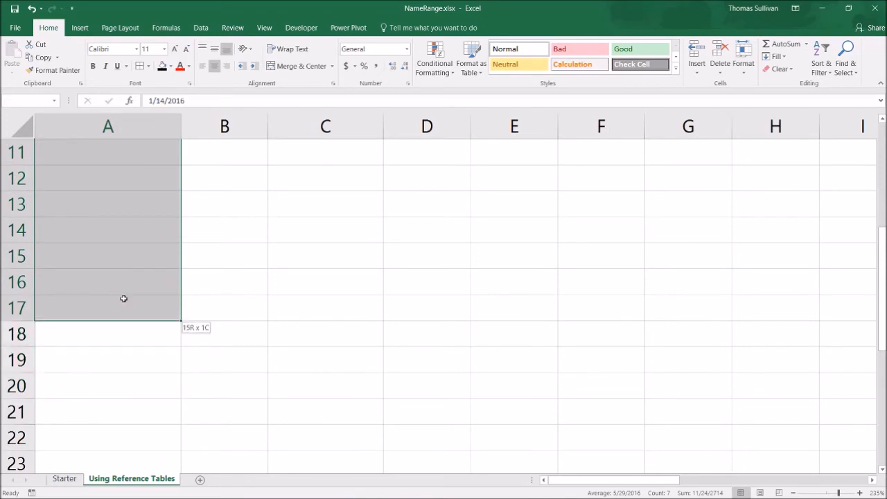
scroll(123, 287, up, 3)
click(149, 67)
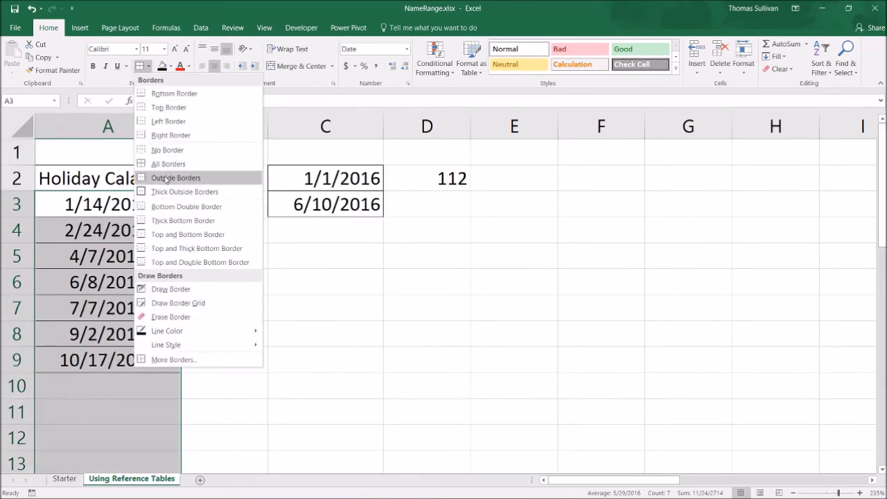
click(181, 191)
Step: Name the extended range A3:A17 Holiday_Real
click(31, 101)
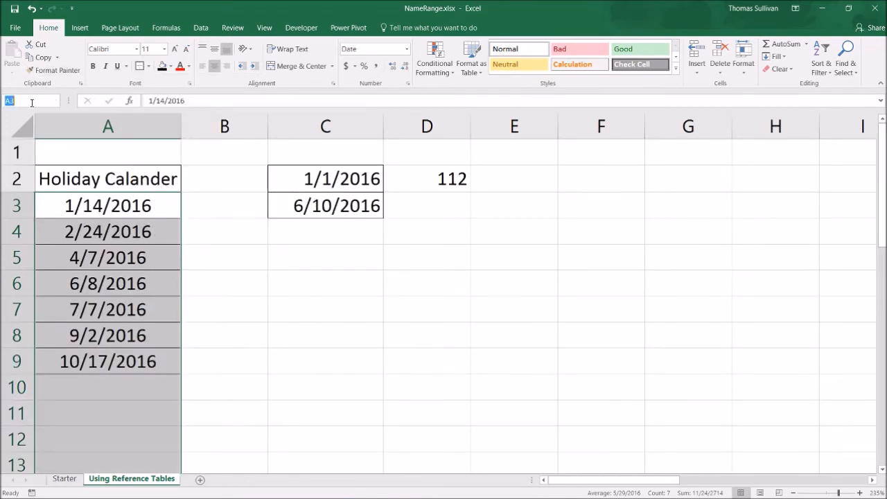
text(Holiday_Real)
key(Return)
click(298, 355)
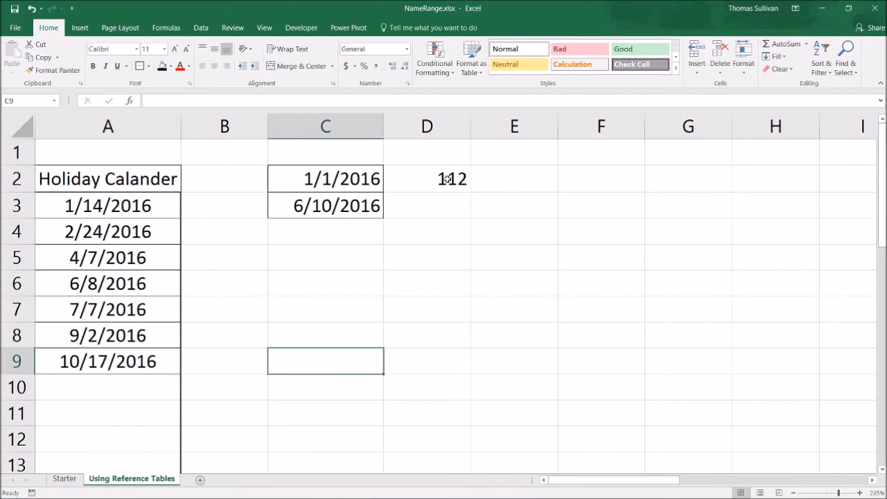
Step: Replace the holidays argument of the NETWORKDAYS formula in D2 with the named range Holiday_Real
click(438, 179)
drag(261, 100, 230, 101)
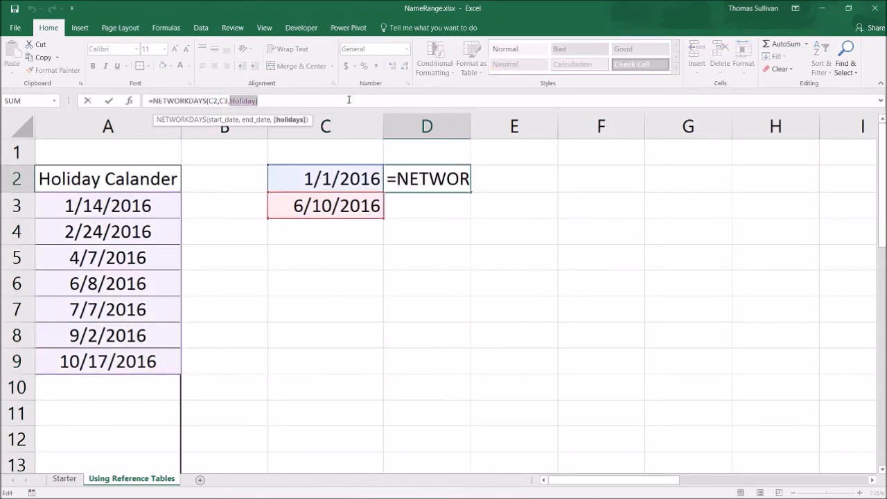
key(BackSpace)
text(Hol)
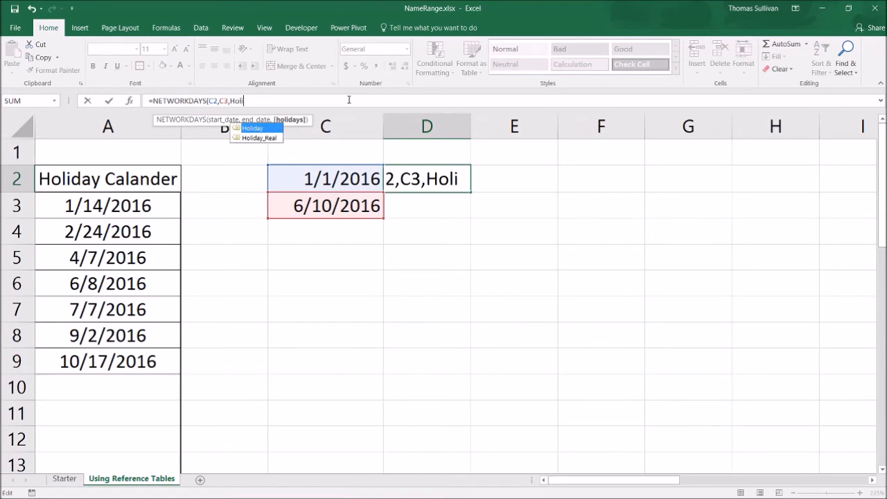
text(i)
key(Down)
key(Tab)
key(Return)
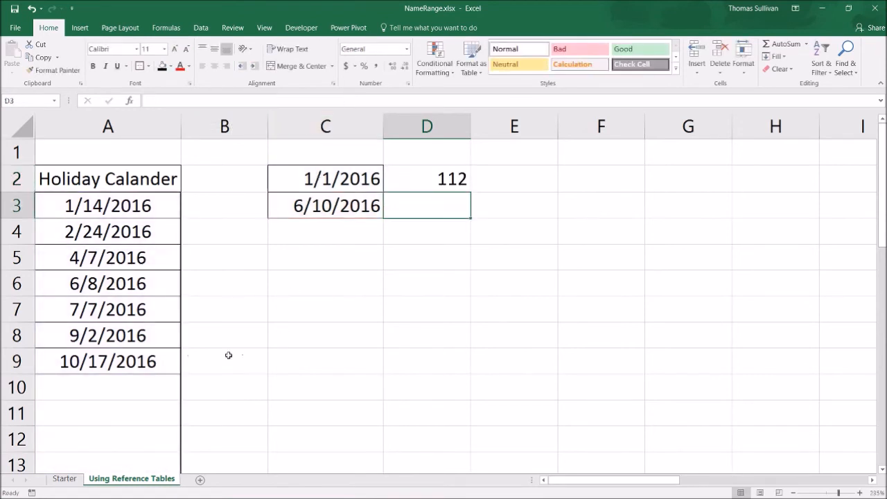
Step: Add the holiday date 1/15/2016 in A10, below the existing calendar dates
click(76, 388)
text(1/1)
key(BackSpace)
text(1)
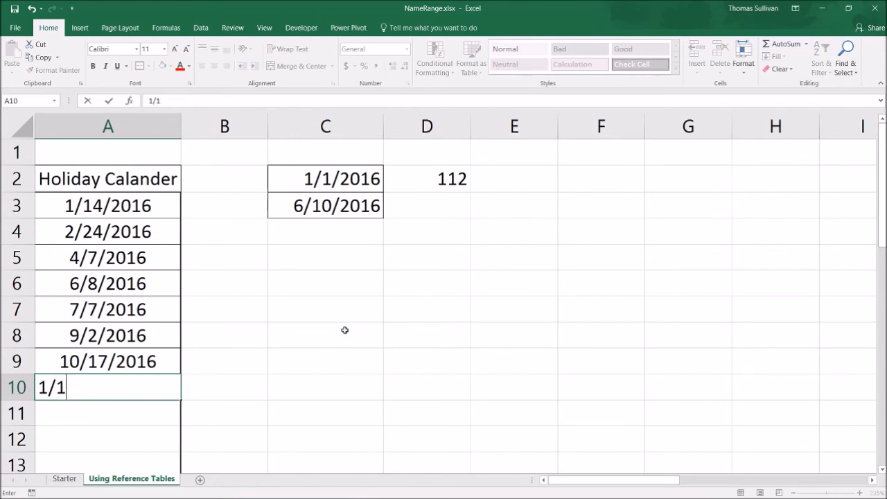
text(5/2015)
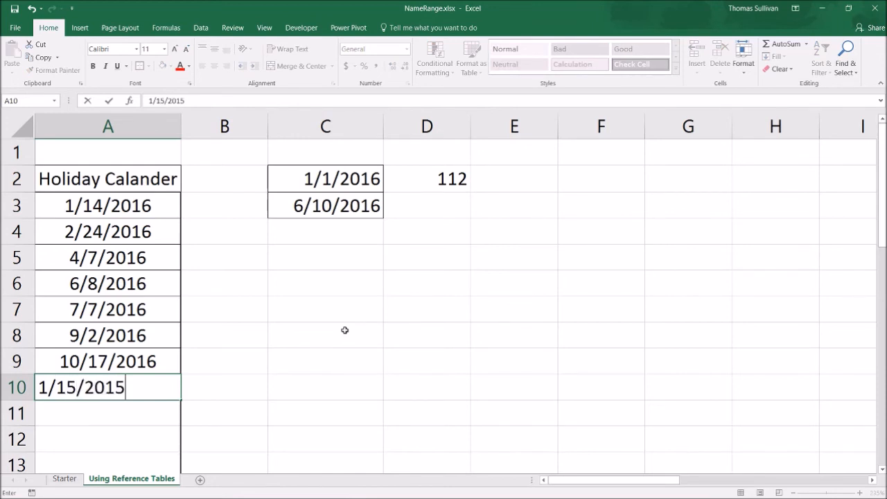
key(Return)
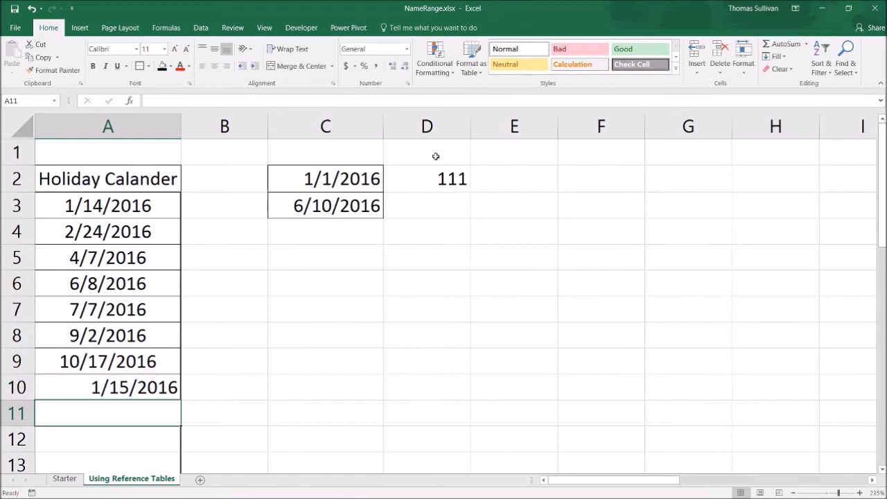
Step: Examine the workday result and how far the bordered holiday range extends down column A to row 17
click(434, 156)
click(129, 235)
scroll(129, 253, down, 3)
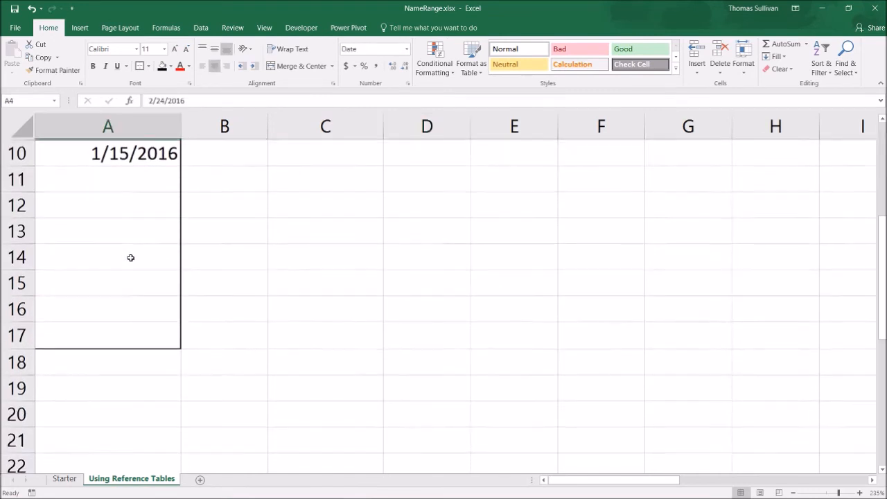
click(131, 338)
drag(132, 338, 126, 269)
scroll(127, 270, down, 2)
click(83, 310)
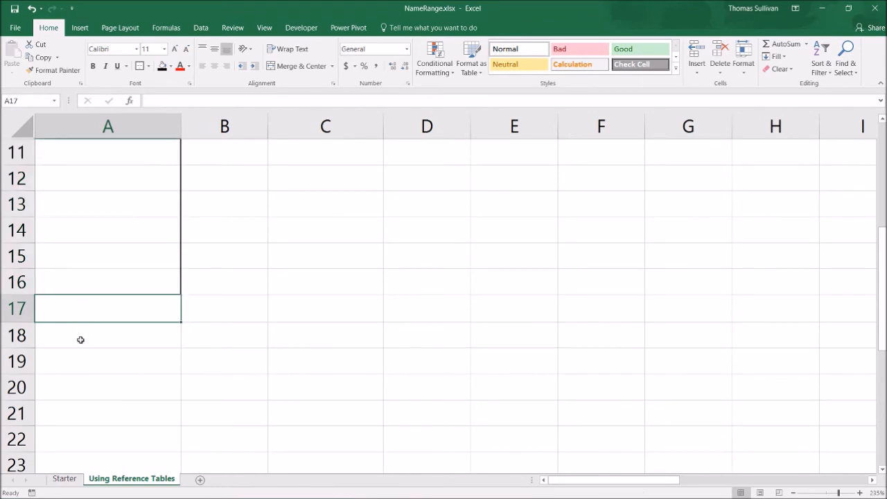
Step: Examine the Date, Day and Food columns in L to N and the Day and Food reference table in P and Q
scroll(86, 359, up, 4)
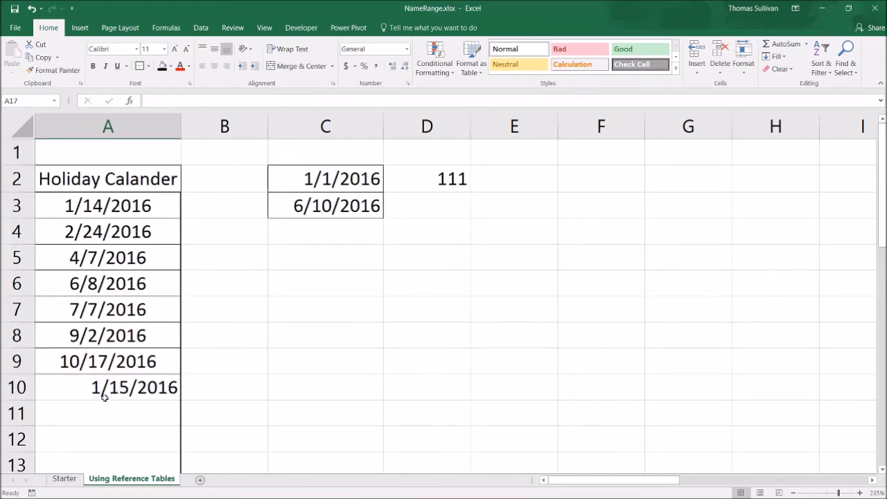
click(283, 330)
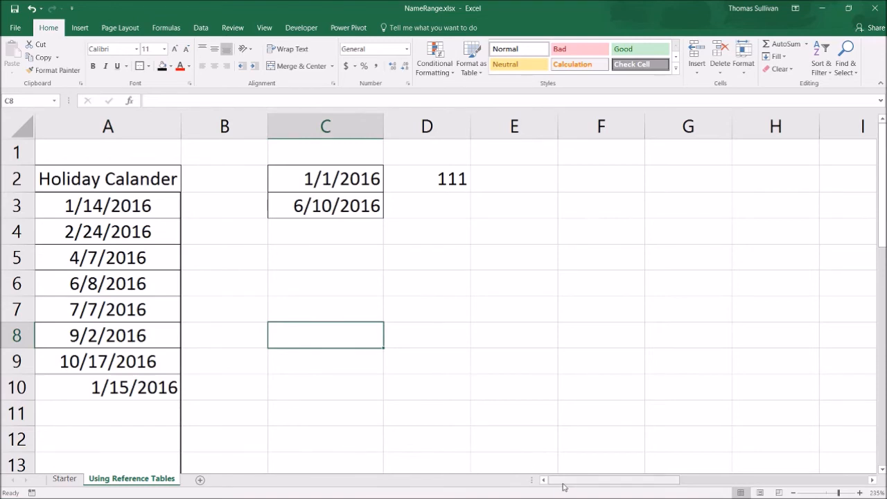
drag(565, 486, 758, 486)
click(710, 358)
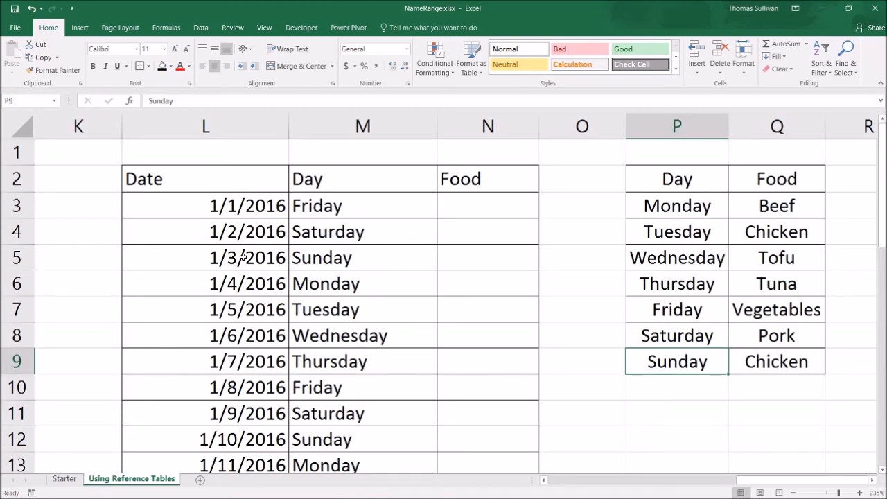
mouse_move(248, 206)
mouse_down()
mouse_move(235, 266)
mouse_move(244, 206)
mouse_up()
click(348, 206)
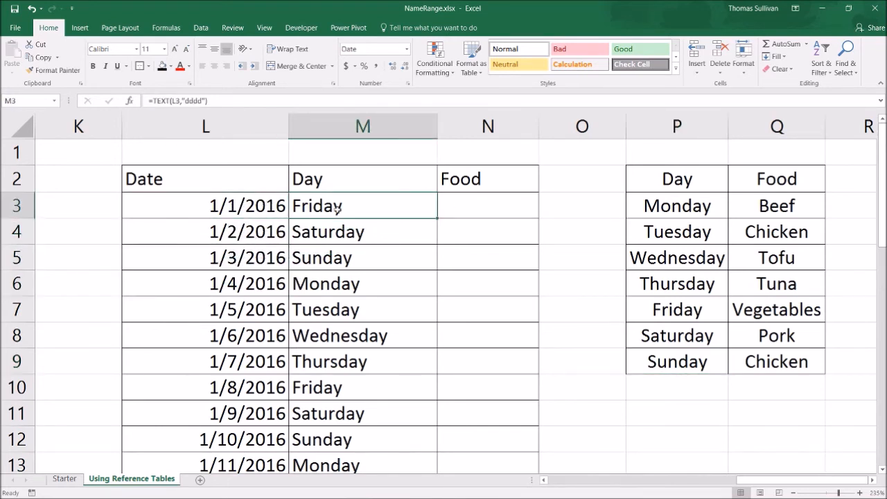
drag(323, 210, 325, 336)
click(442, 212)
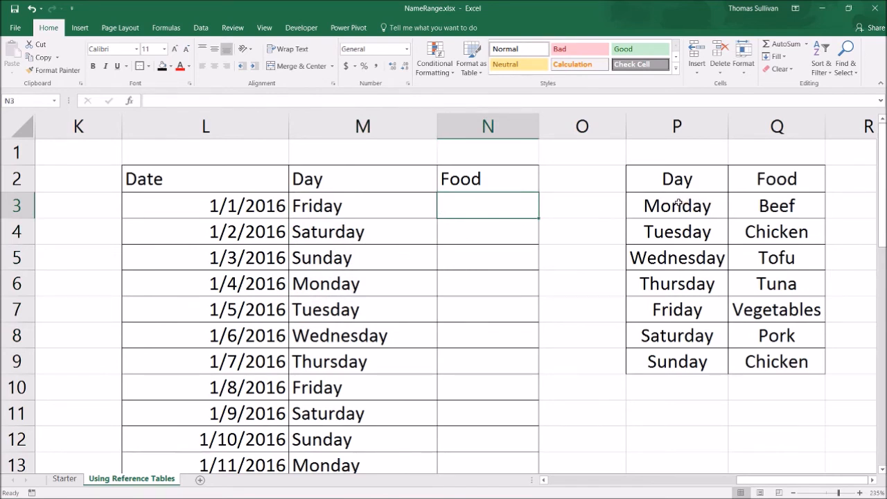
Step: Name the Day and Food reference table P2:Q9 Vlookup_Food
drag(666, 184, 786, 356)
click(25, 101)
text(Vlo)
text(okup_Food)
key(Return)
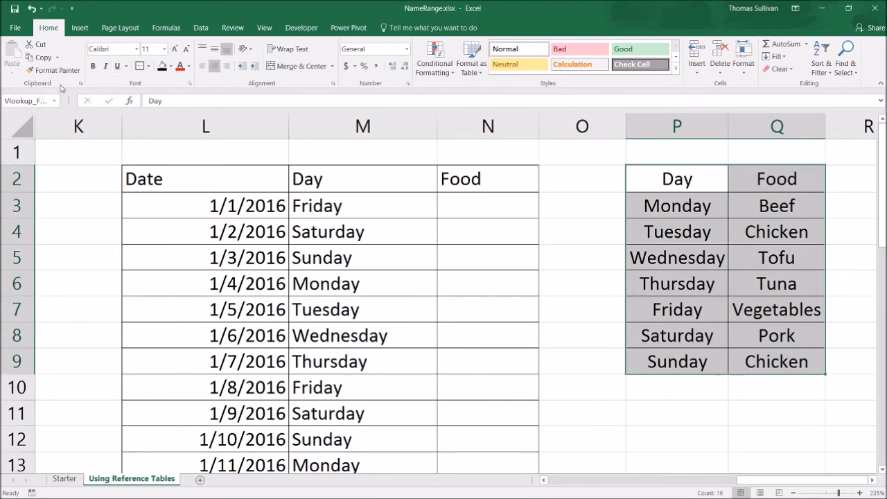
click(485, 205)
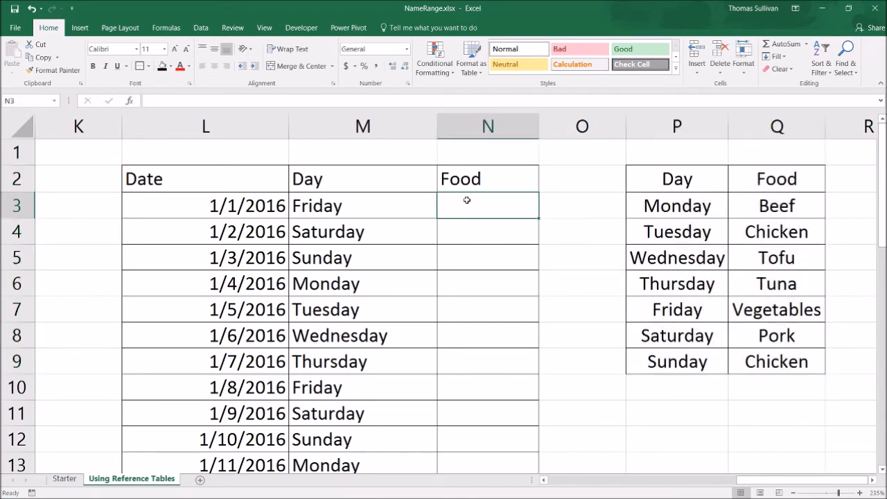
text(=)
key(Escape)
drag(754, 202, 655, 356)
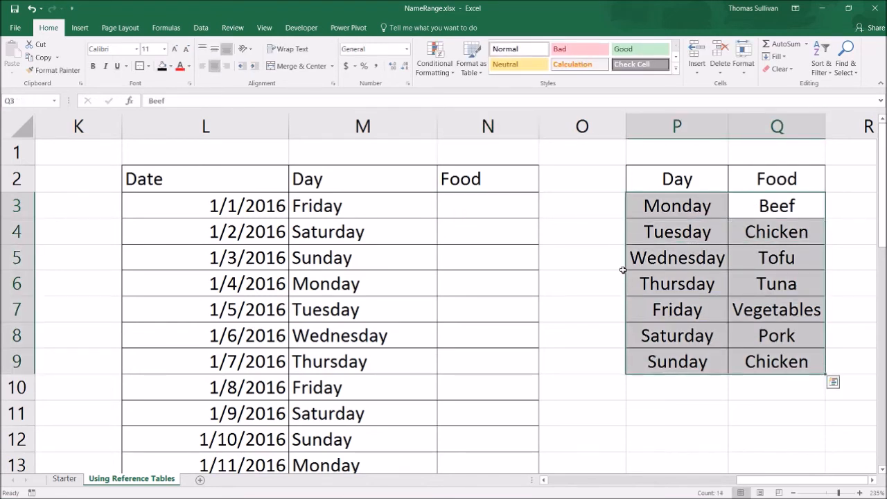
Step: Enter =VLOOKUP(M3,Vlookup_Food,2,0) in N3 to look up the food for the first day
click(477, 201)
text(=vlo)
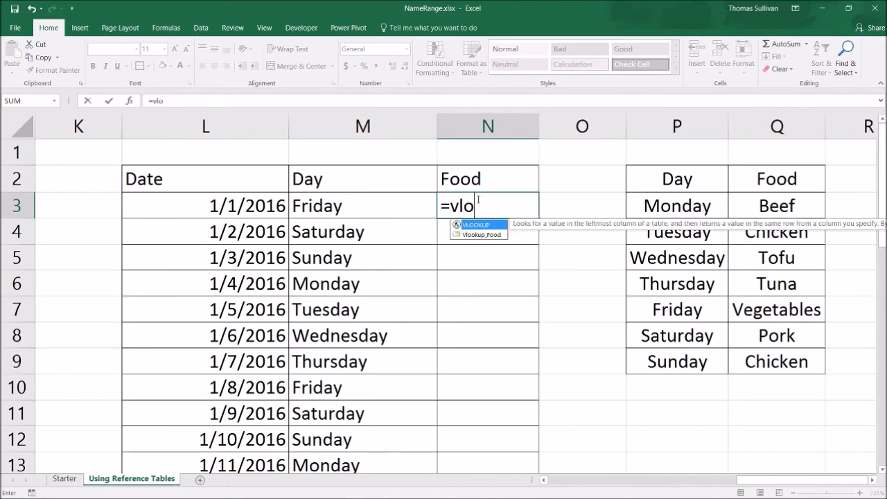
key(Tab)
click(347, 205)
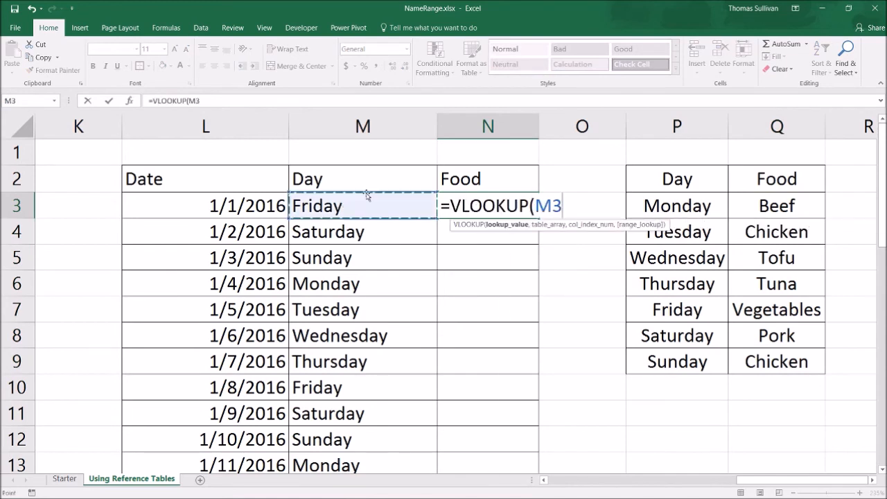
text(,)
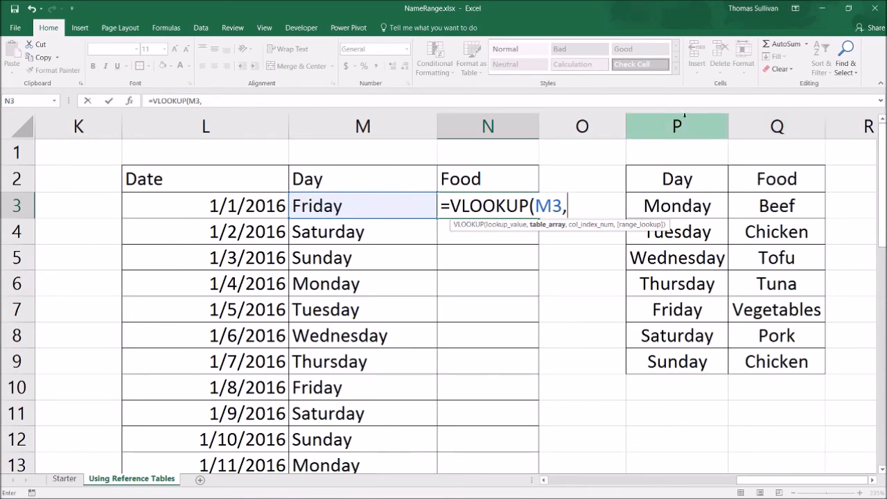
text(Vl)
key(Down)
key(Tab)
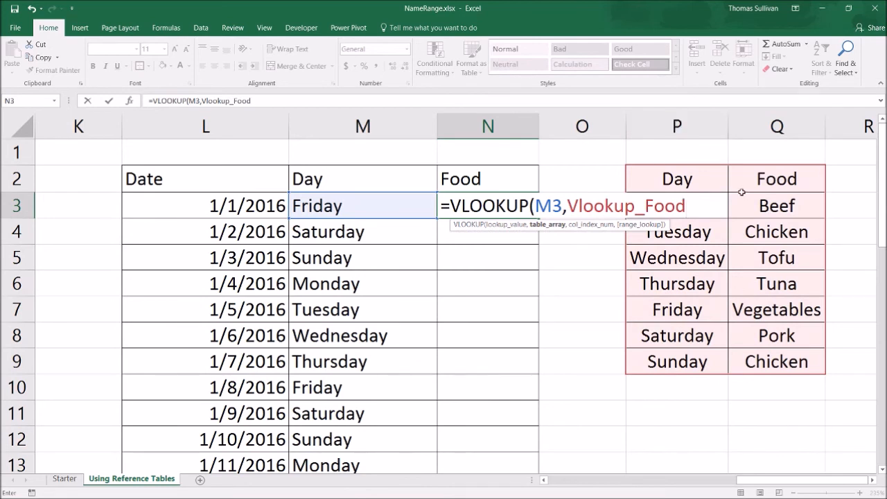
text(,2)
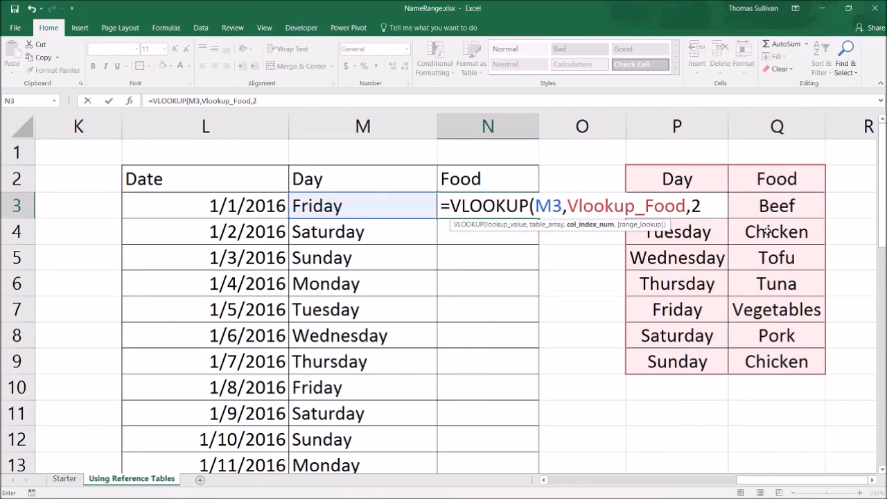
text(,0))
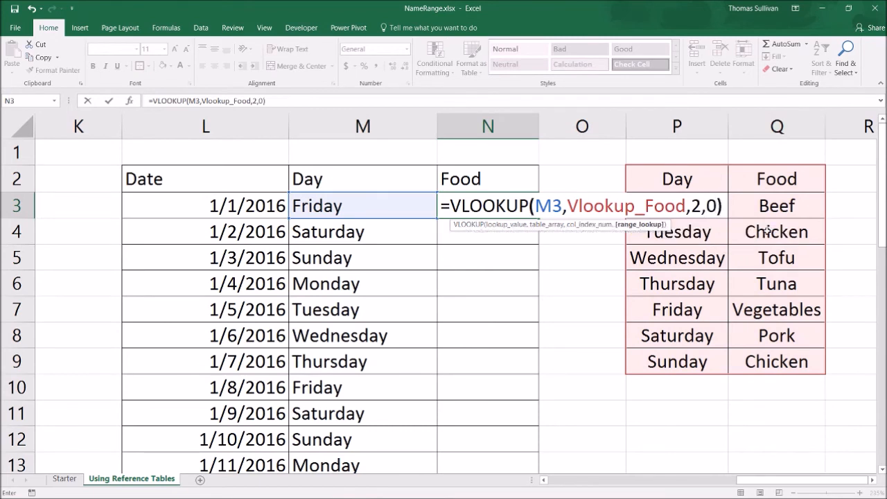
key(Return)
Step: Fill the lookup formula from N3 down the whole Food column and check it through the last date
click(507, 206)
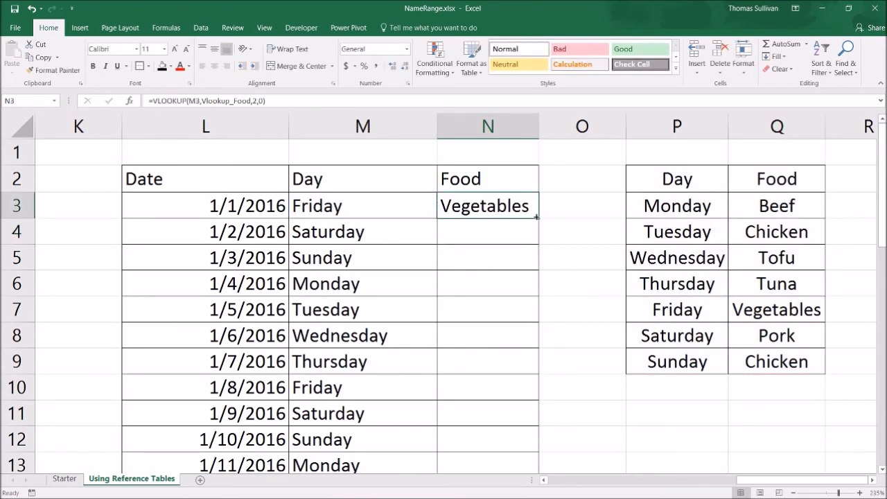
double_click(538, 219)
click(494, 309)
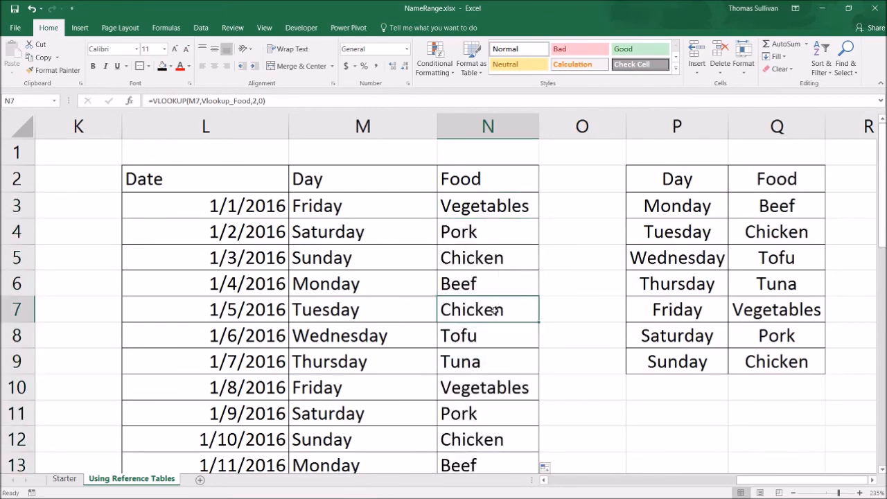
scroll(494, 311, down, 3)
scroll(494, 310, down, 12)
scroll(494, 311, up, 7)
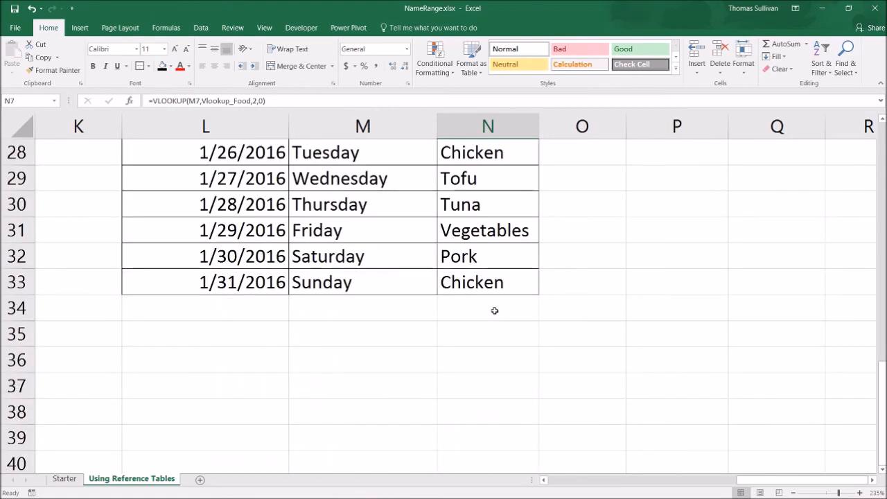
scroll(494, 310, up, 8)
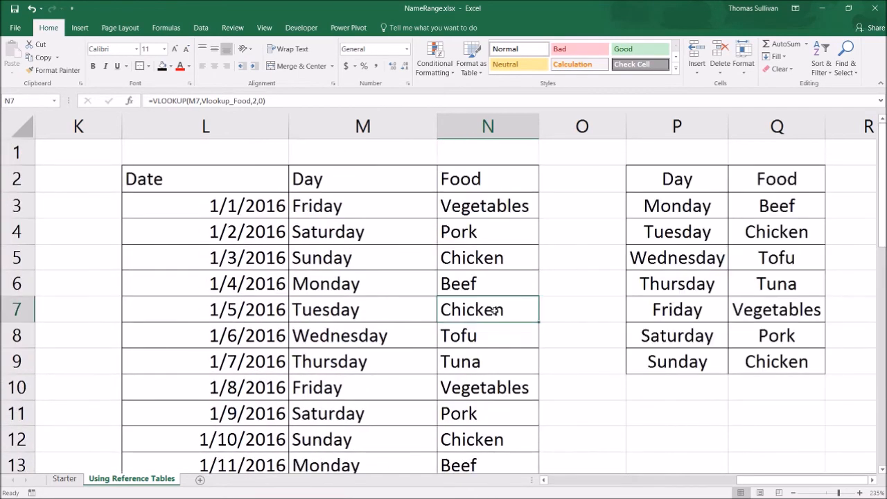
Step: Change the first date in L3 to 2/1/2016 and fill the date series down the Date column
click(232, 206)
text(1)
text(2/)
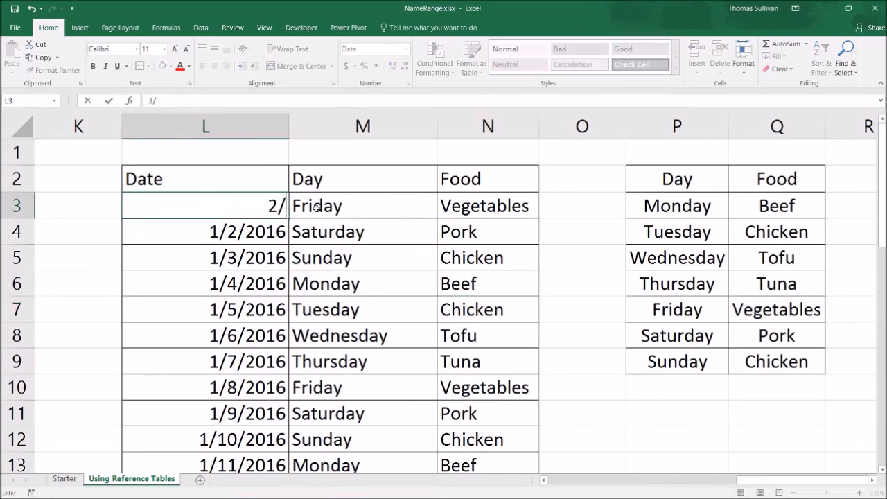
text(1/2016)
key(Return)
key(Up)
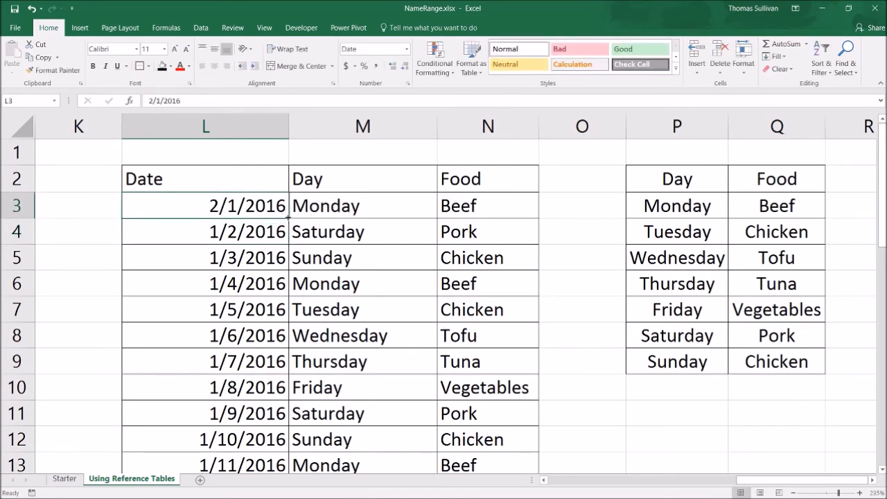
double_click(289, 219)
click(266, 244)
Step: Compare the updated Day and Food columns with the Day and Food reference table
click(337, 204)
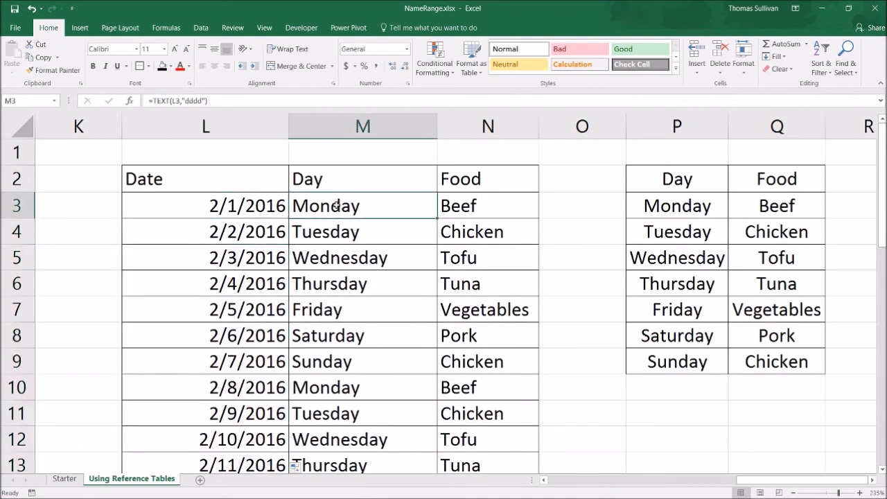
click(731, 214)
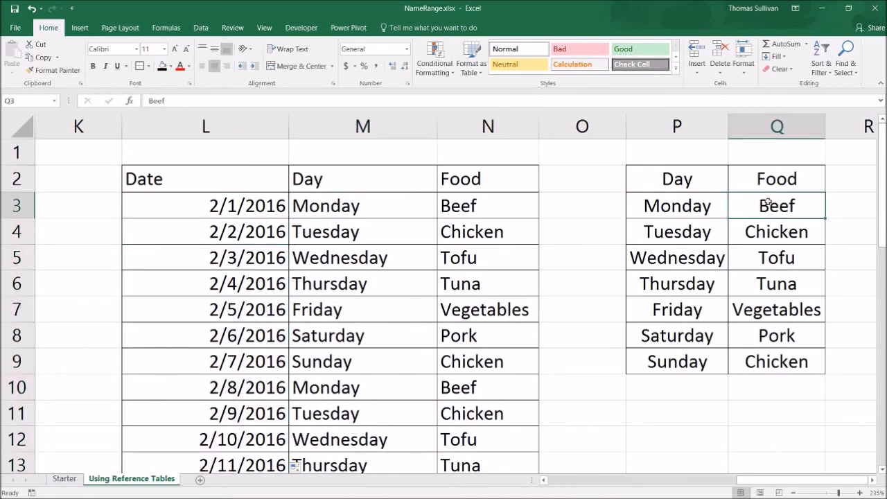
click(357, 206)
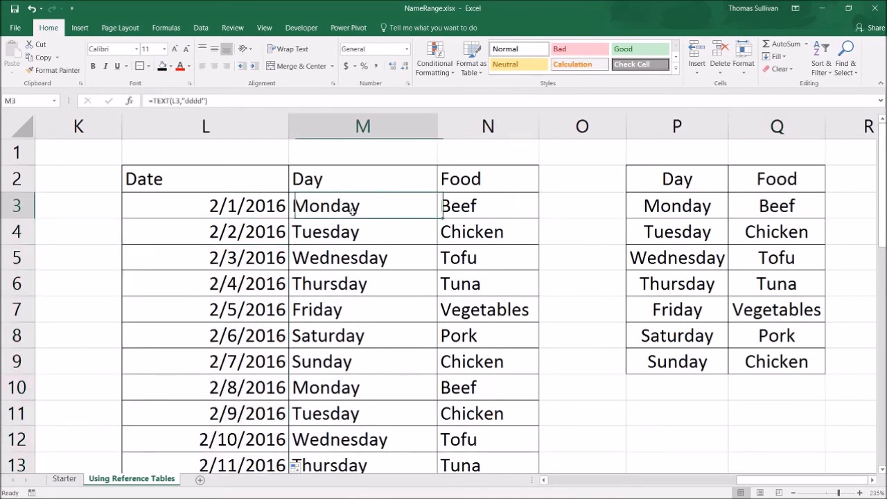
click(487, 206)
scroll(478, 346, down, 7)
scroll(471, 371, up, 7)
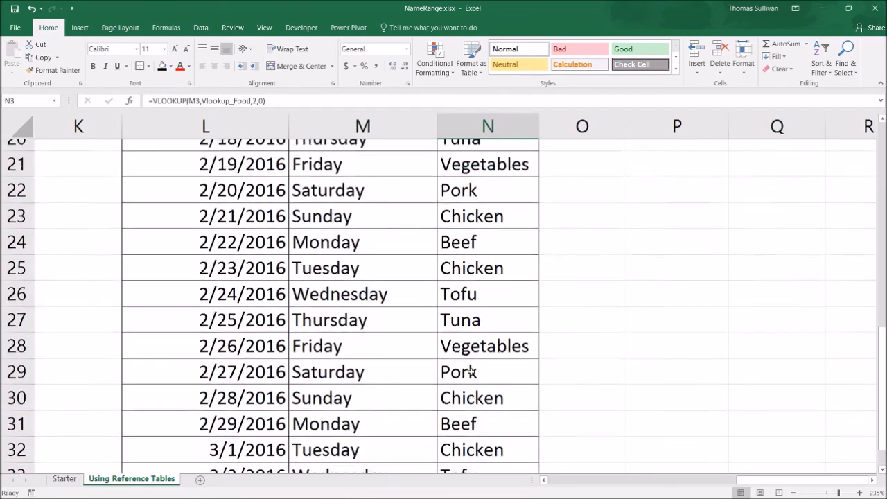
drag(761, 201, 656, 364)
Step: Change Monday's food to Pasta and Tuesday's food to Beef in the reference table
click(778, 229)
click(779, 208)
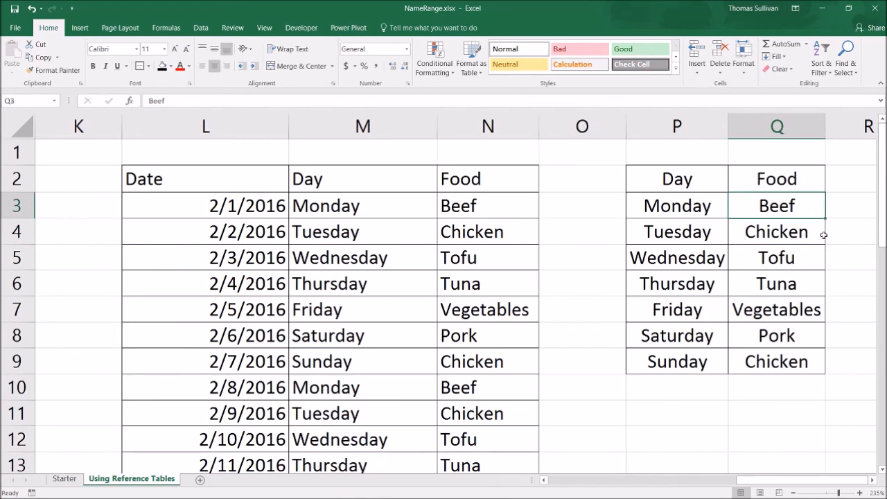
text(Pasta)
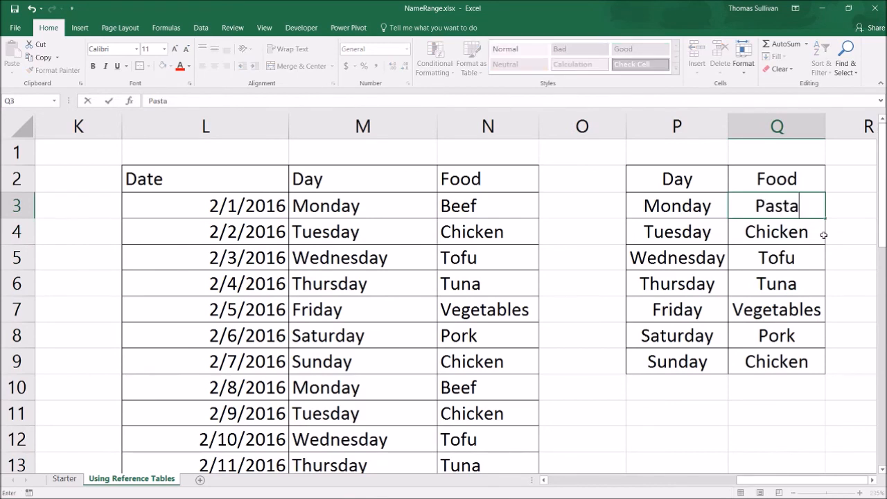
key(Return)
text(Beeg)
key(BackSpace)
text(f)
key(Return)
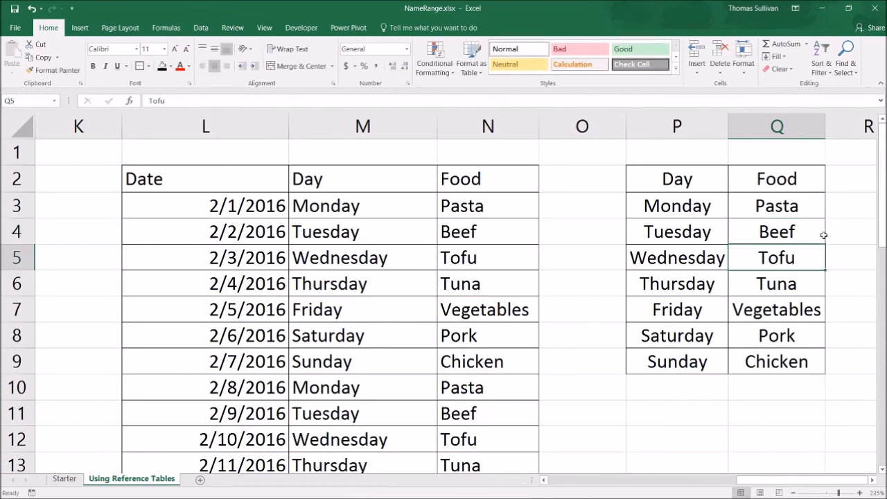
Step: Change Thursday's food in the reference table to Salmon
key(Return)
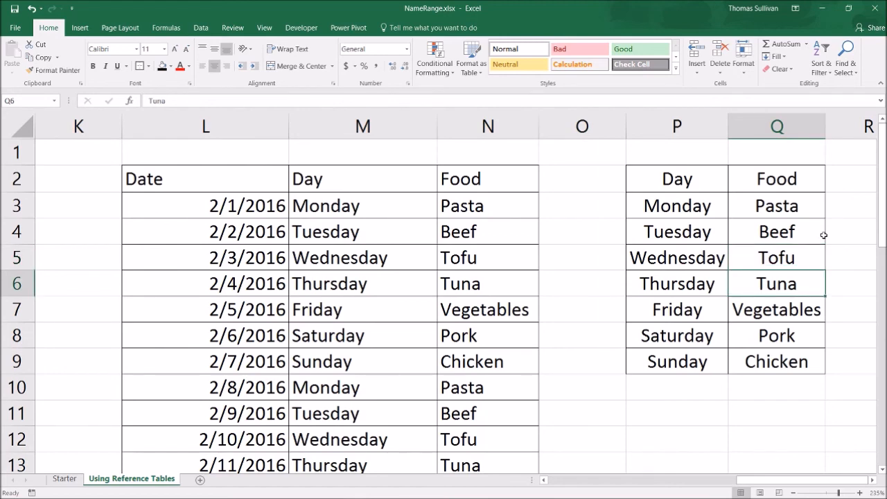
text(Slamo)
key(BackSpace)
key(BackSpace)
key(BackSpace)
key(BackSpace)
text(almon)
key(Tab)
key(Return)
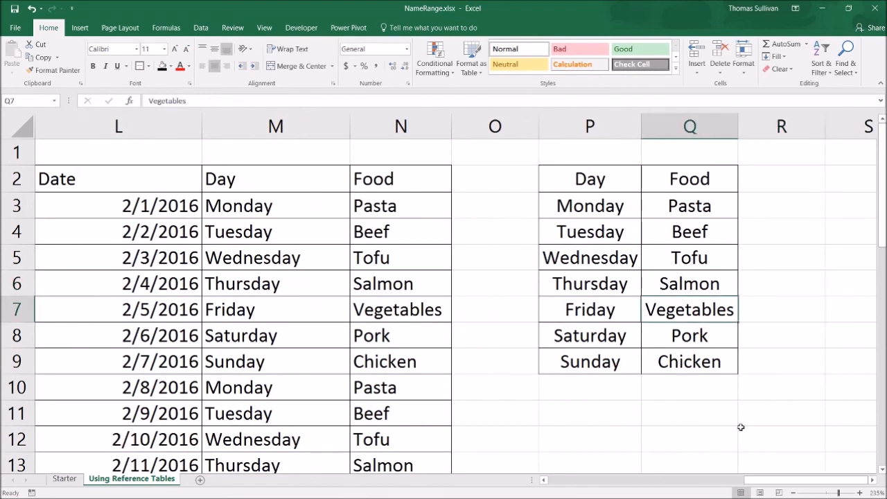
Step: Set Saturday's food to Chicken and Sunday's food to Pork in the reference table
click(683, 334)
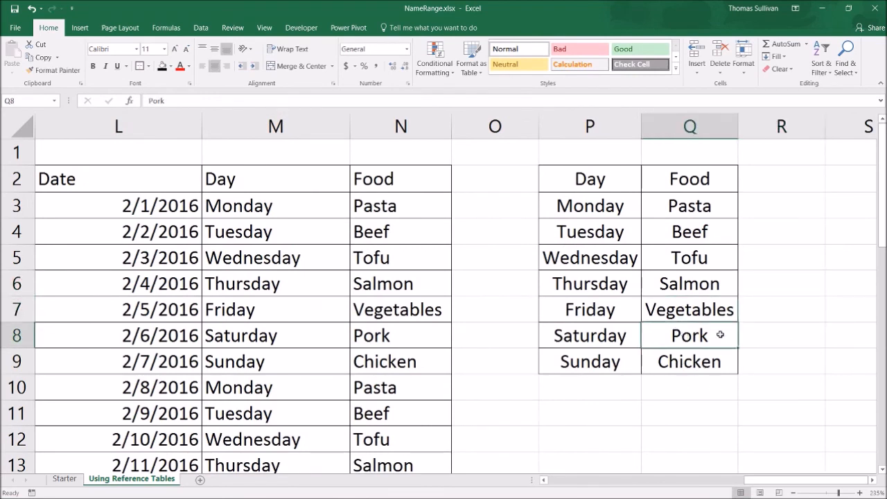
text(Chicken)
key(Return)
text(Pork)
key(Return)
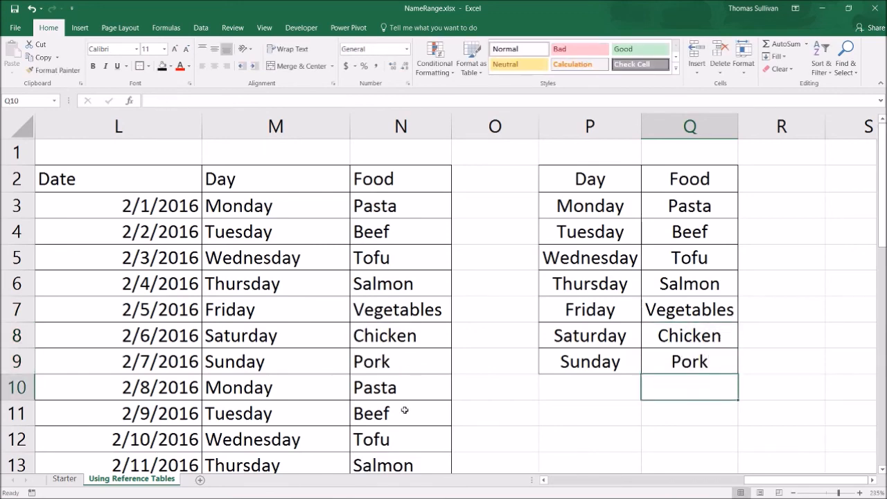
Step: Check the weekend and following Monday foods in column N against the Vlookup_Food table
click(323, 322)
drag(882, 208, 878, 230)
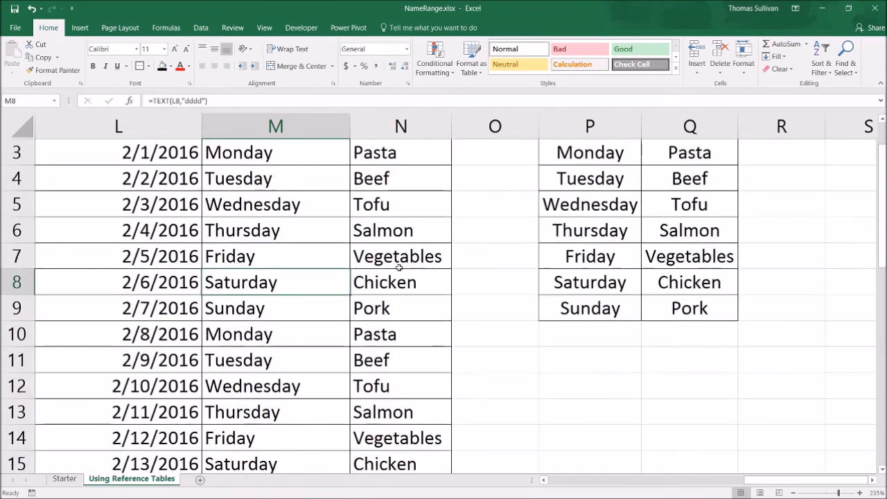
click(397, 276)
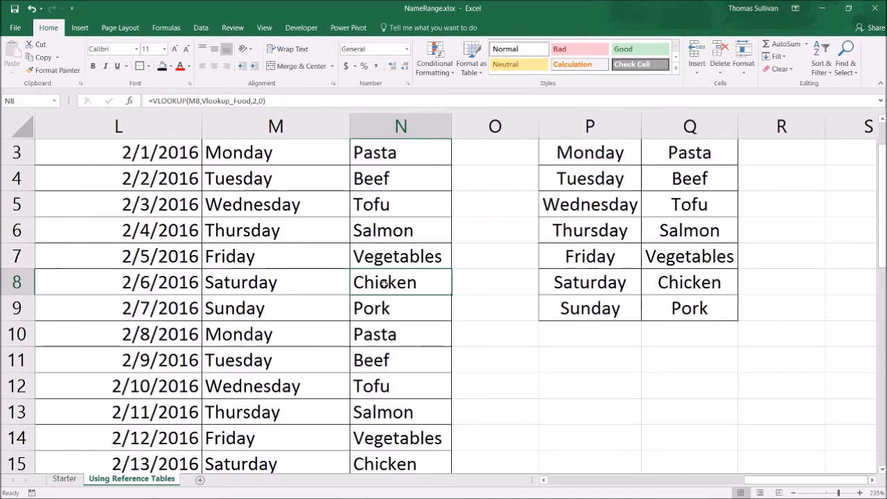
click(379, 310)
click(256, 338)
click(382, 335)
scroll(386, 336, up, 1)
drag(575, 174, 674, 365)
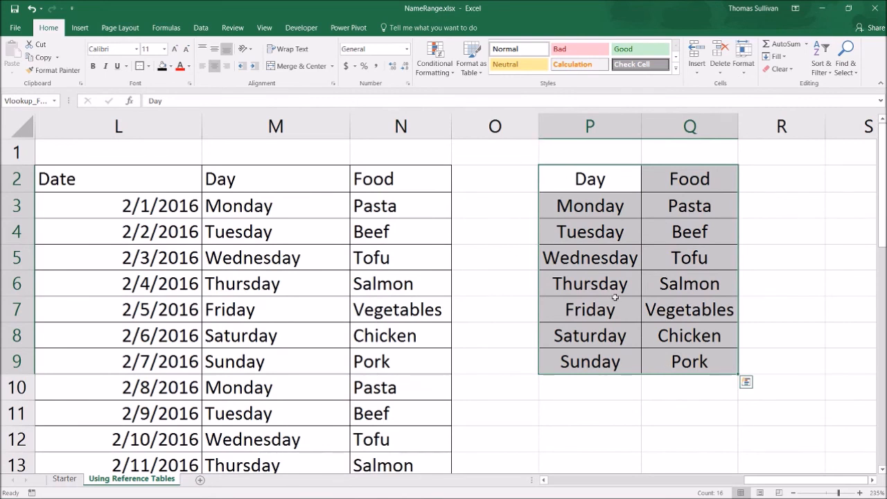
click(252, 262)
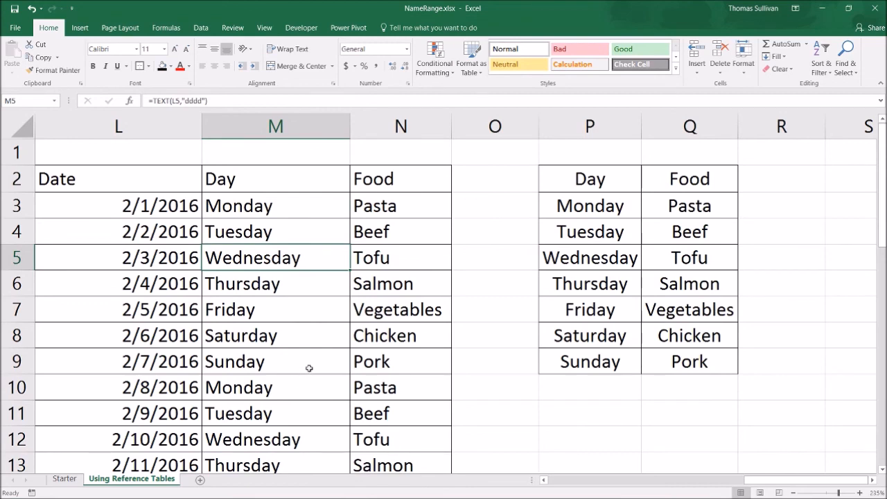
Step: Review the Holiday Calander dates and the 2015 Average, Max and Sum formulas on the Starter sheet
click(493, 429)
drag(746, 483, 548, 492)
click(141, 191)
drag(141, 193, 143, 410)
click(287, 314)
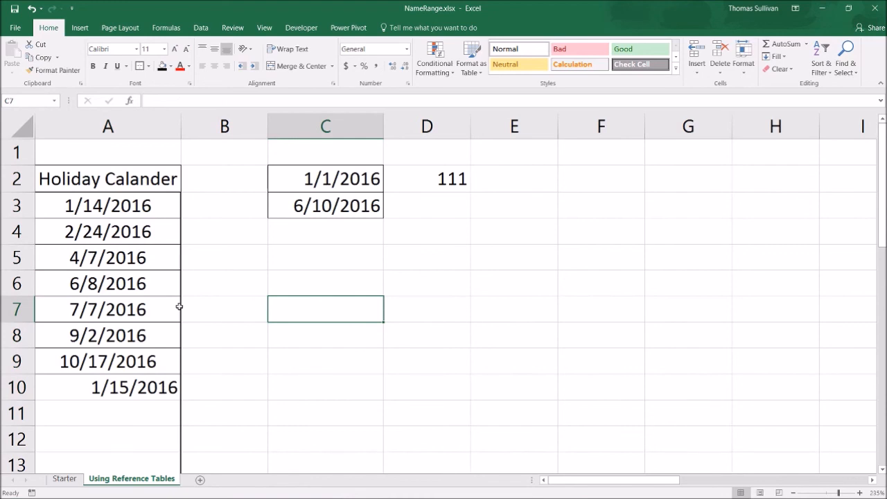
click(64, 479)
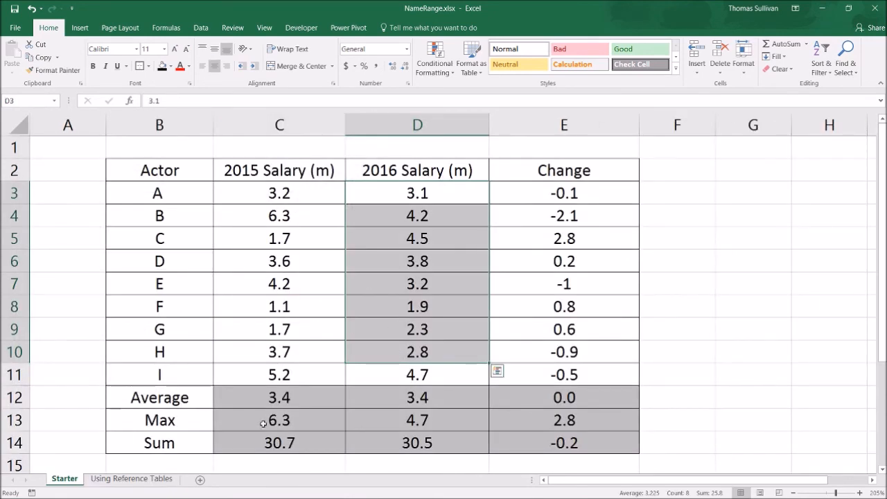
click(314, 406)
mouse_move(314, 408)
mouse_down()
mouse_move(536, 430)
mouse_move(538, 441)
mouse_up()
click(274, 420)
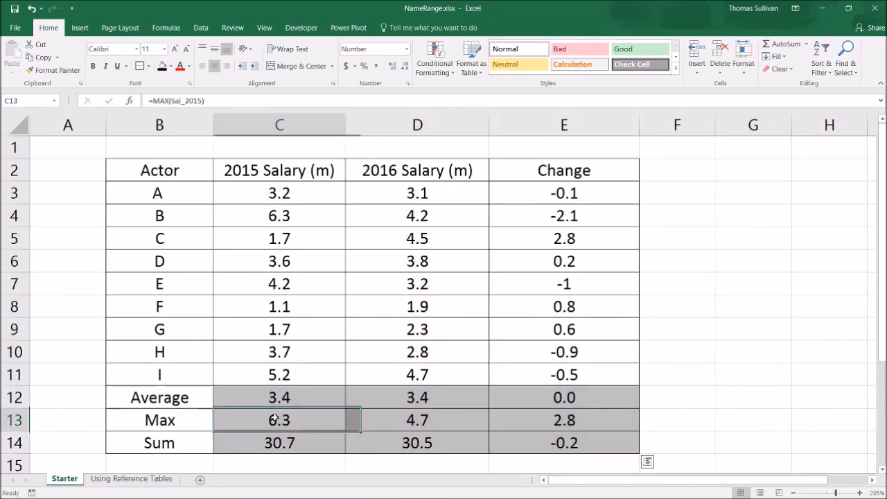
click(271, 398)
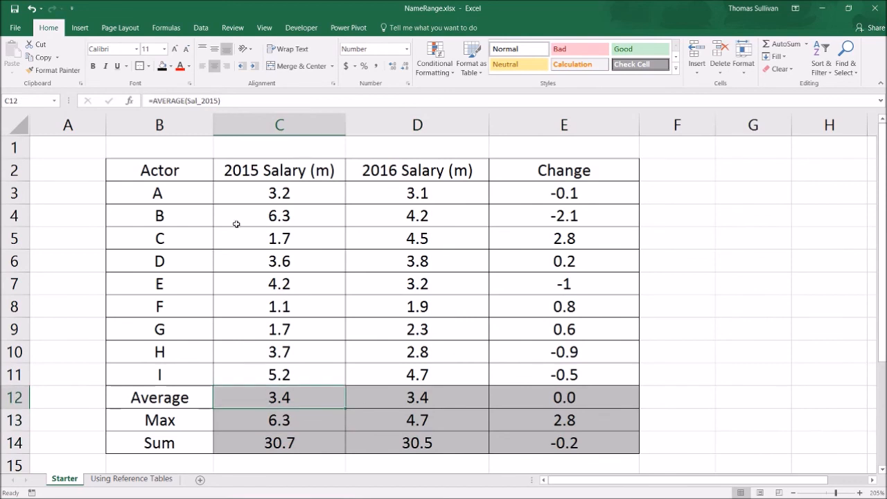
click(288, 444)
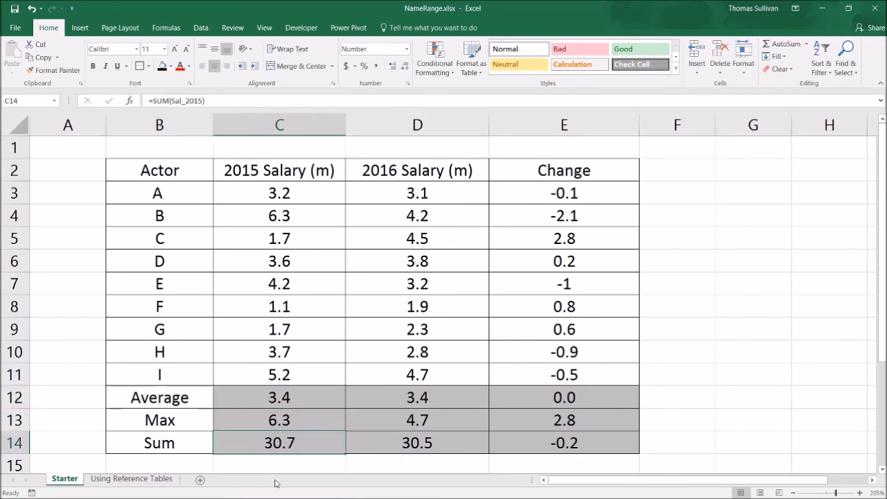